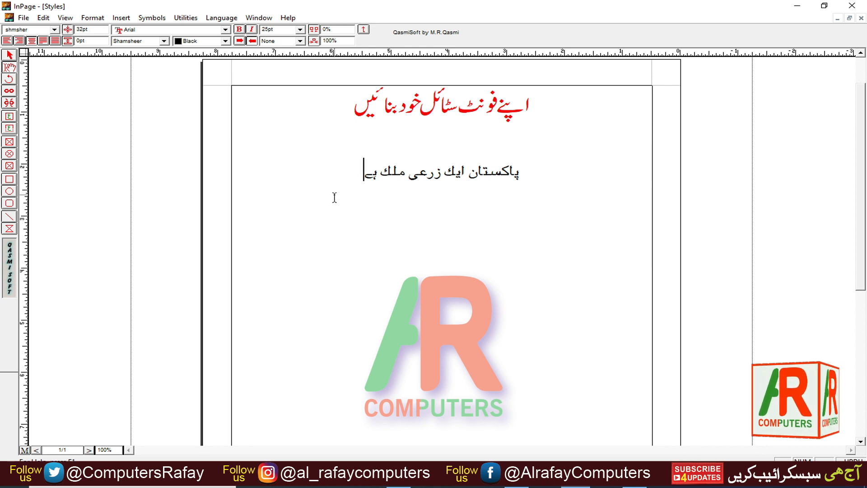
- Apply the Heading style to the black Urdu sentence and set its font to Aswad
key("ctrl+1")
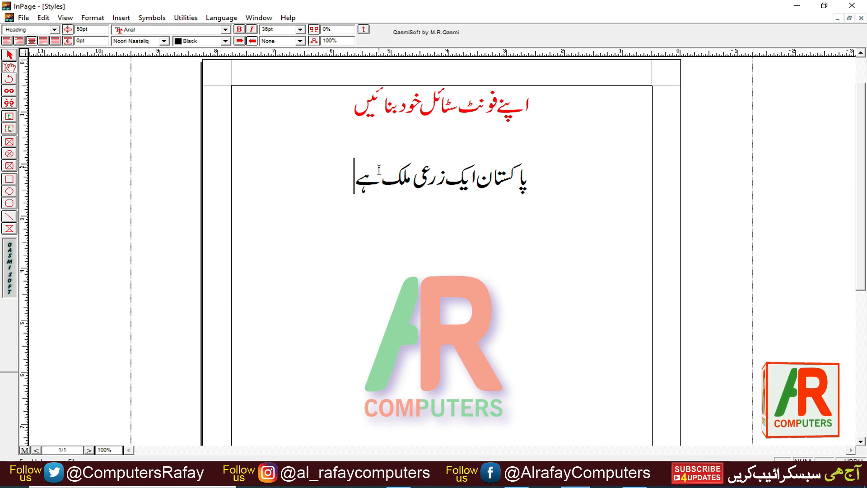
left_click_drag(355, 187, 533, 182)
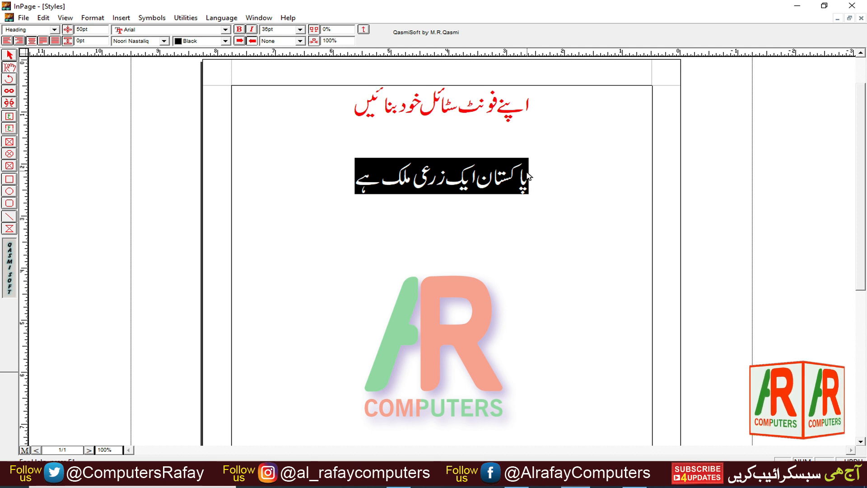
left_click(147, 42)
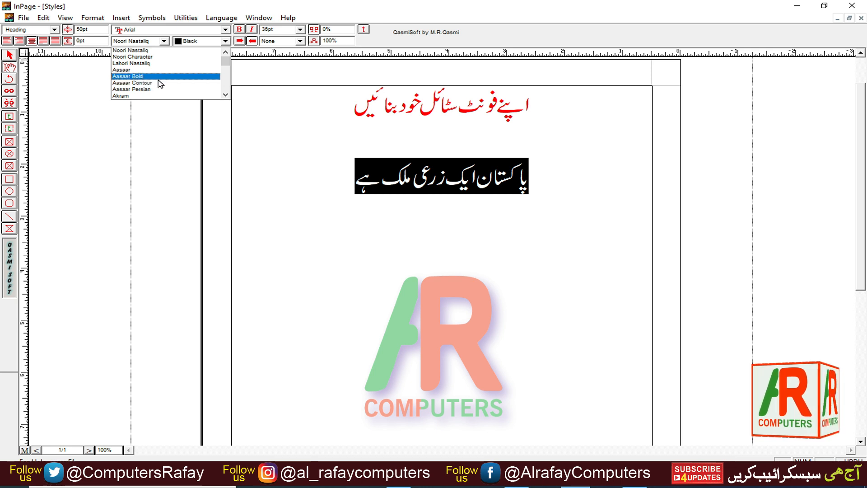
scroll(162, 82, "down", 4)
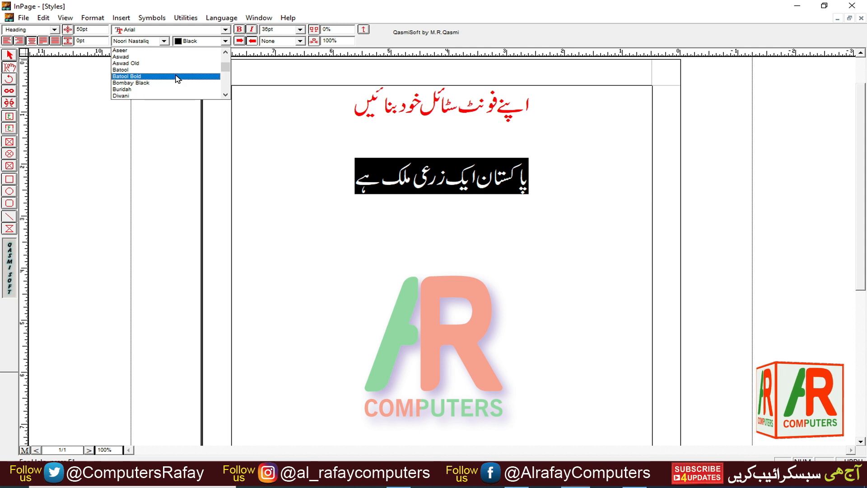
left_click(134, 57)
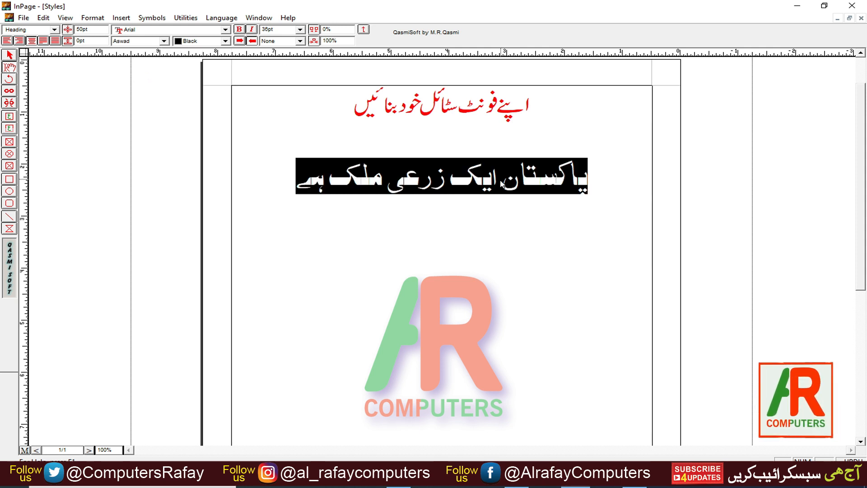
left_click(501, 185)
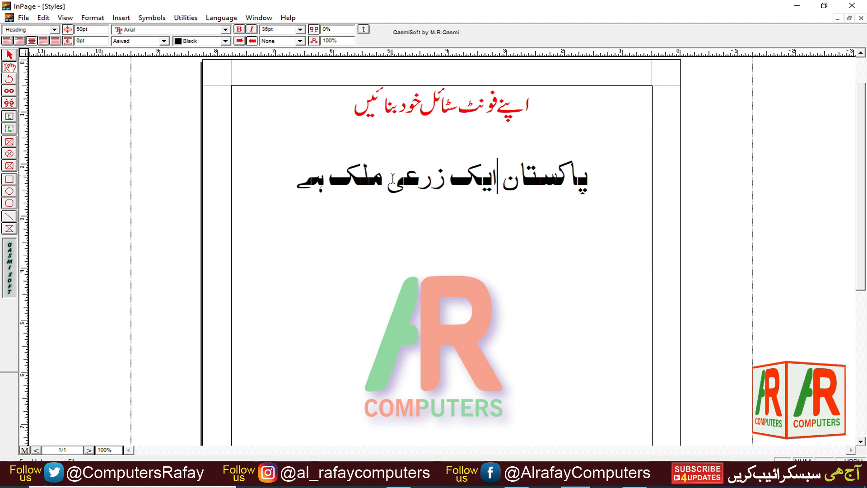
- Reduce the font size of the whole black Urdu sentence to 28 pt
left_click_drag(297, 178, 587, 177)
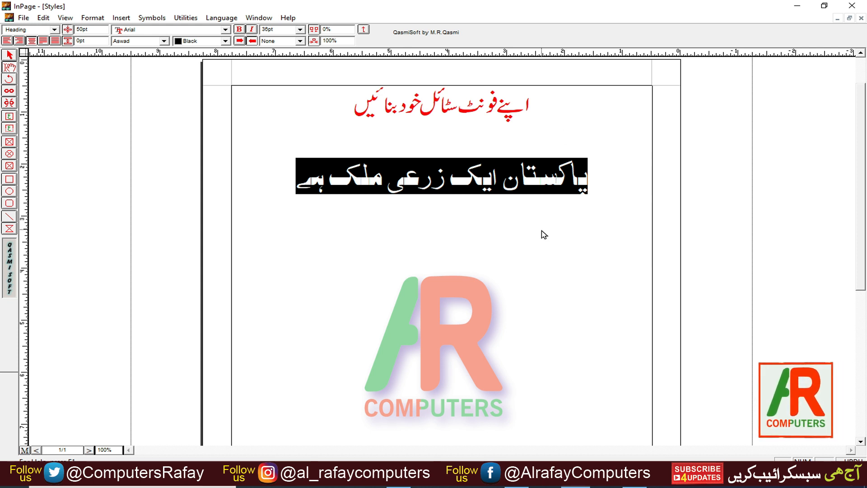
key("ctrl+shift+comma")
key("ctrl+shift+comma")
key("ctrl+shift+comma")
key("ctrl+shift+comma")
key("ctrl+shift+comma")
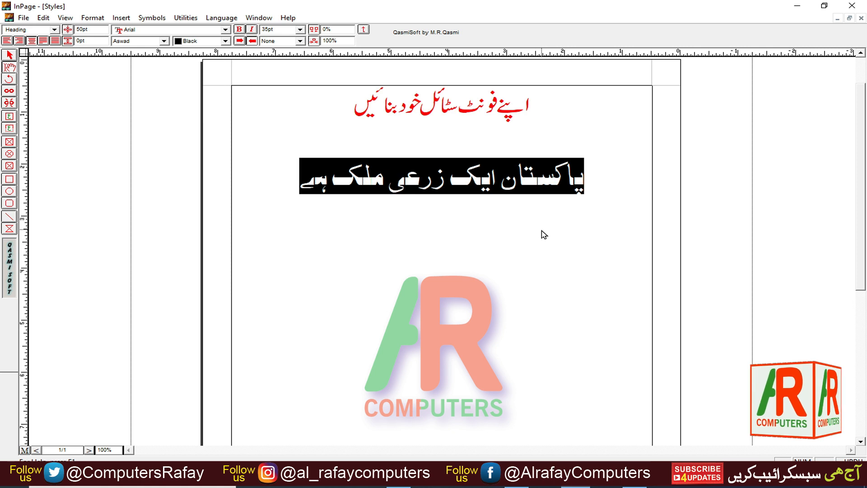
key("ctrl+shift+comma")
key("ctrl+shift+comma")
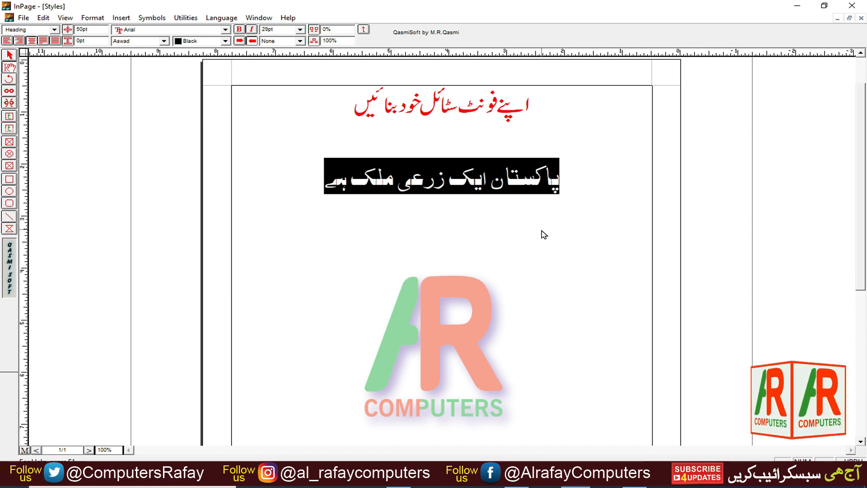
key("ctrl+shift+comma")
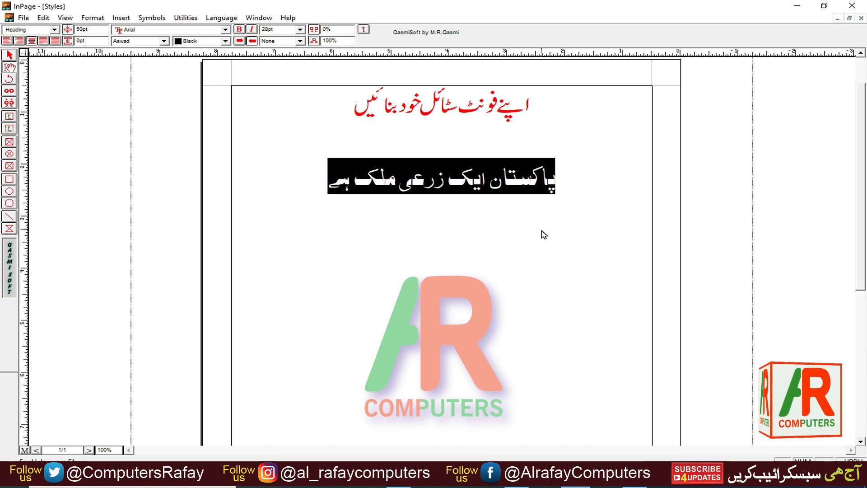
key("ctrl+shift+comma")
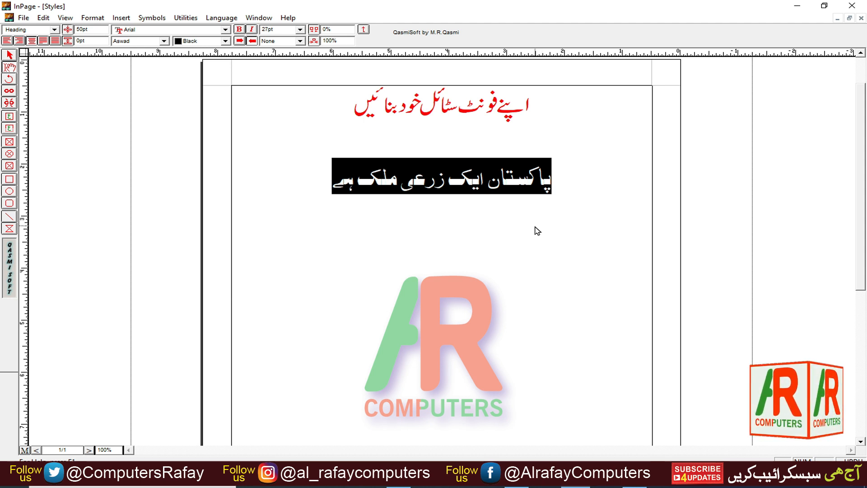
key("ctrl+bracketright")
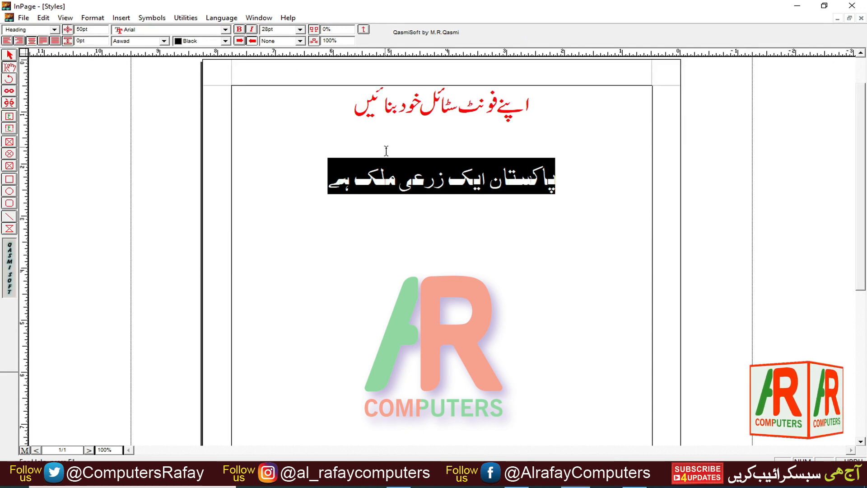
left_click(421, 180)
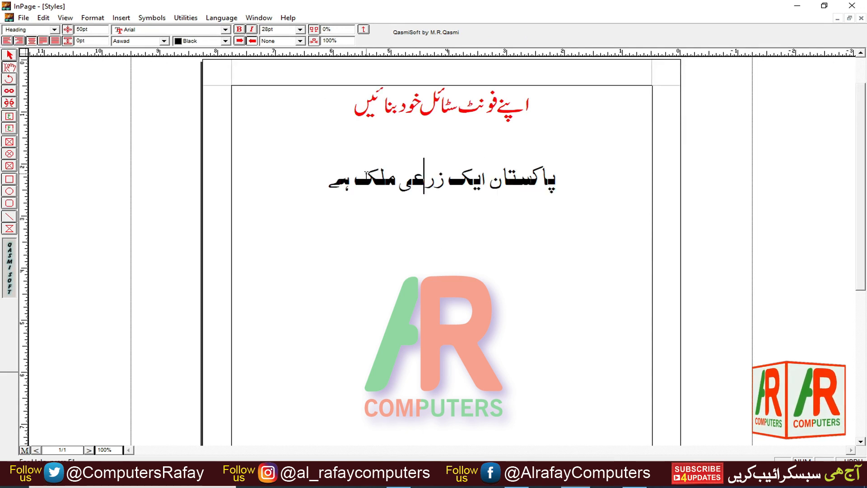
left_click_drag(326, 181, 563, 185)
left_click(446, 184)
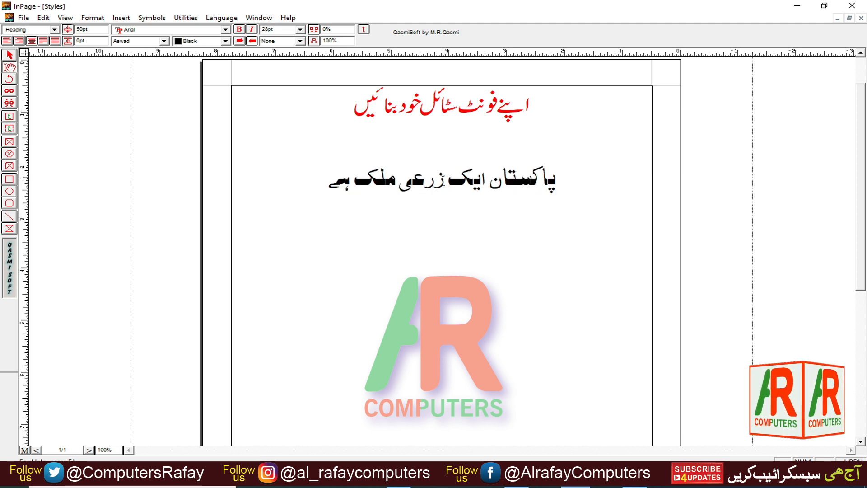
left_click(435, 146)
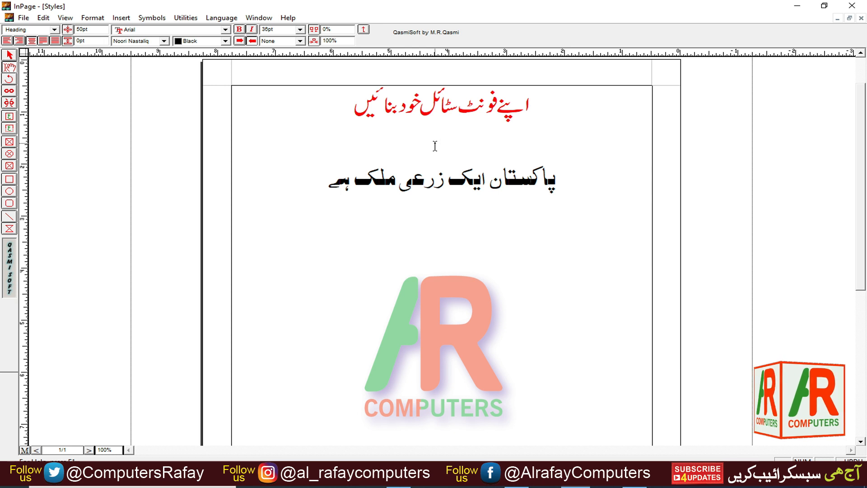
left_click(446, 186)
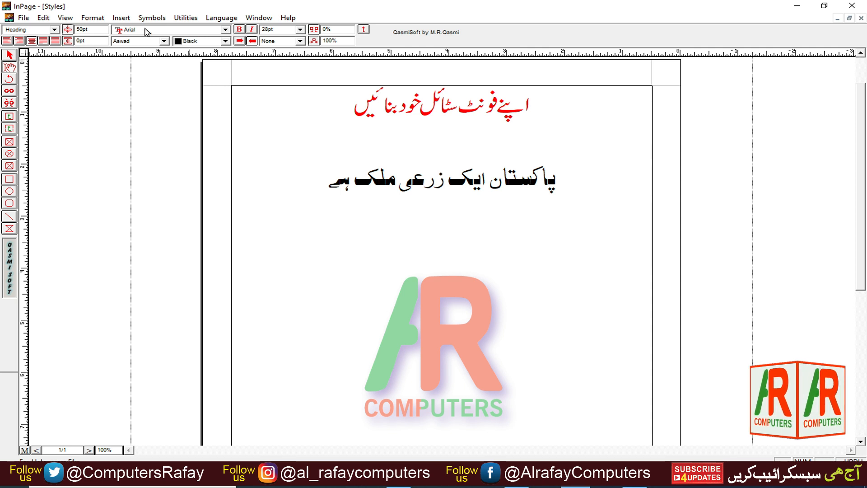
left_click(93, 18)
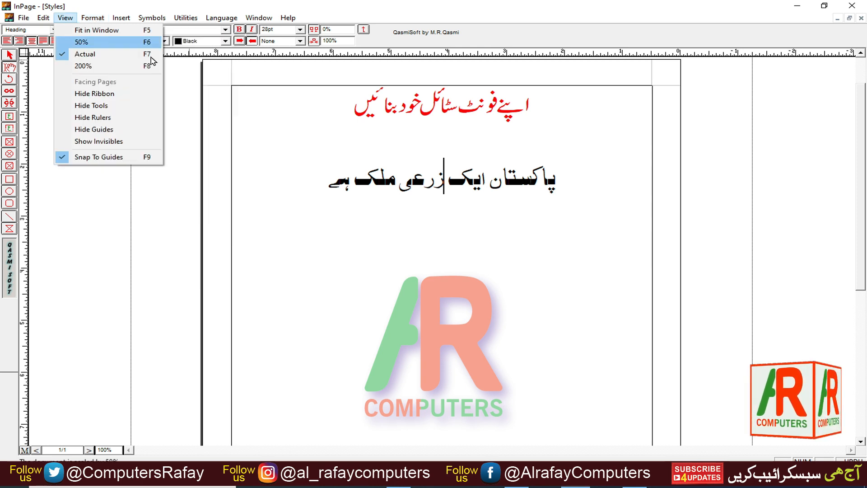
left_click(259, 124)
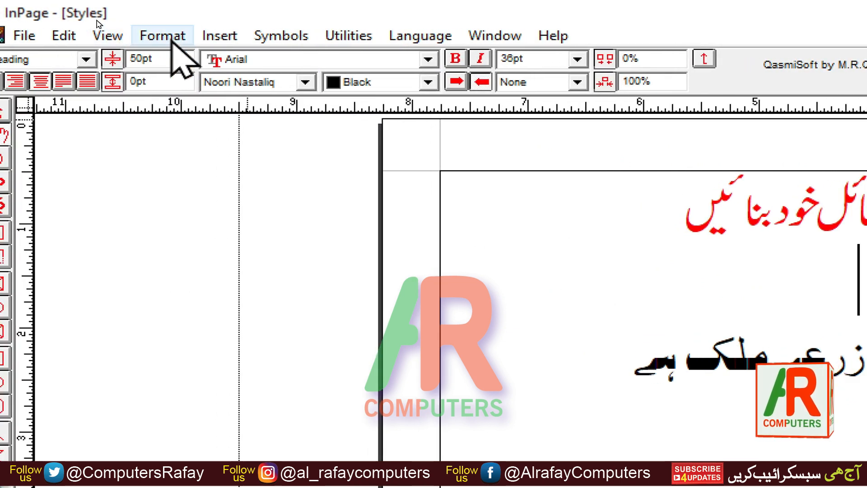
- Open the style sheet definitions and move the dialog to a clearer spot over the page
left_click(173, 38)
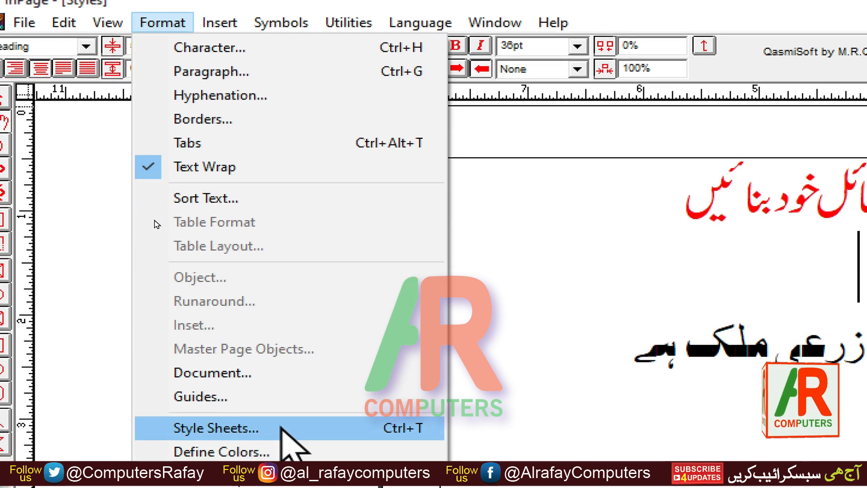
left_click(404, 428)
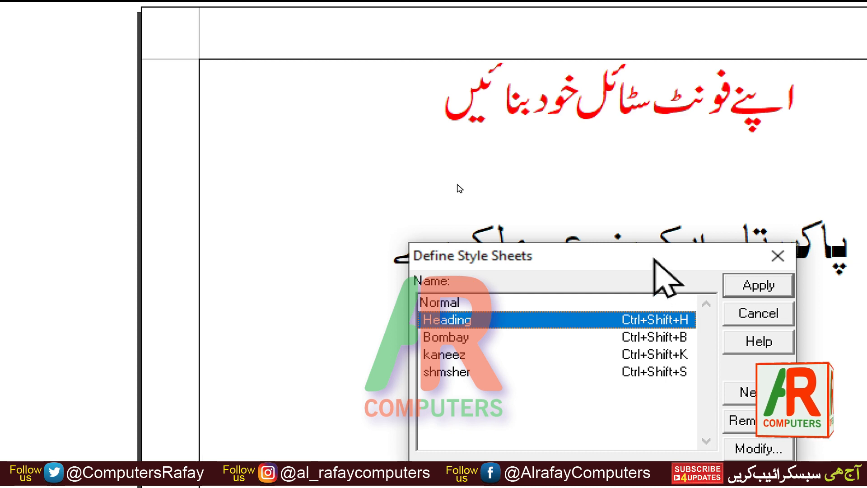
left_click_drag(647, 255, 519, 161)
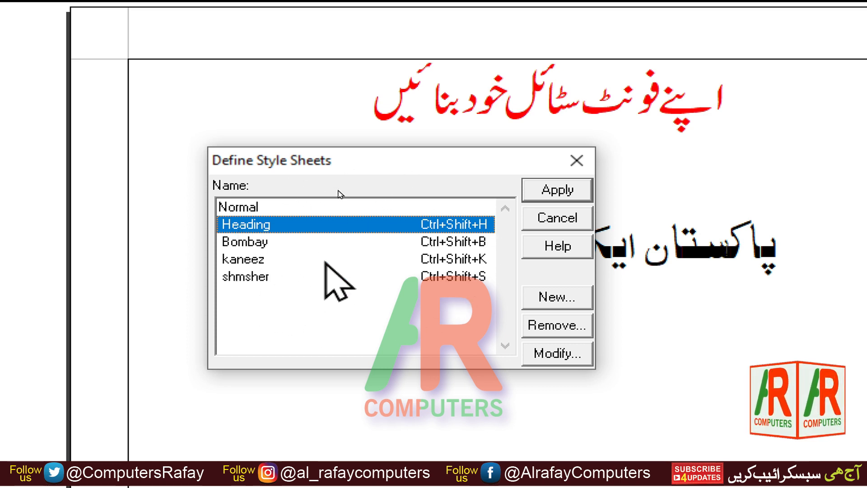
- Look through the existing style sheets and their assigned key combinations
left_click(240, 209)
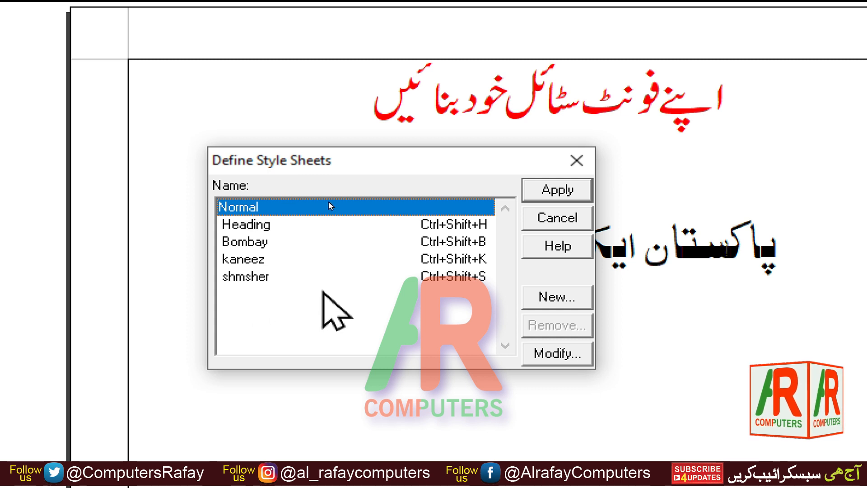
left_click(248, 225)
left_click(250, 241)
left_click(252, 259)
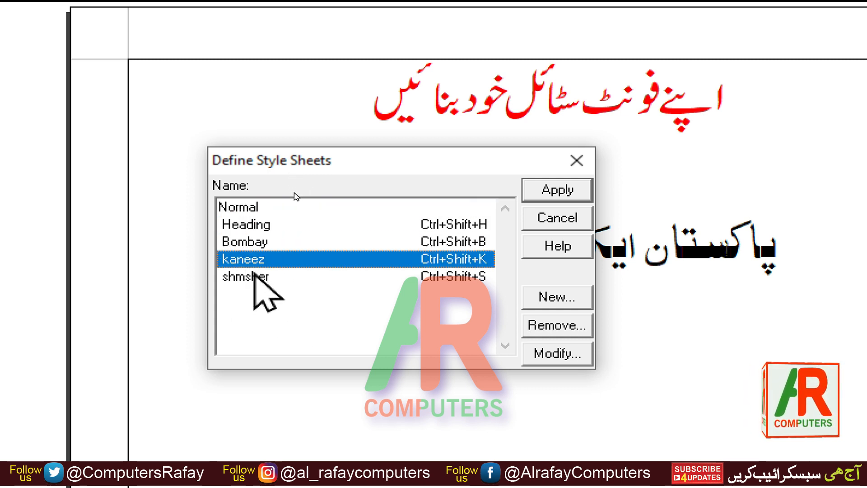
left_click(253, 276)
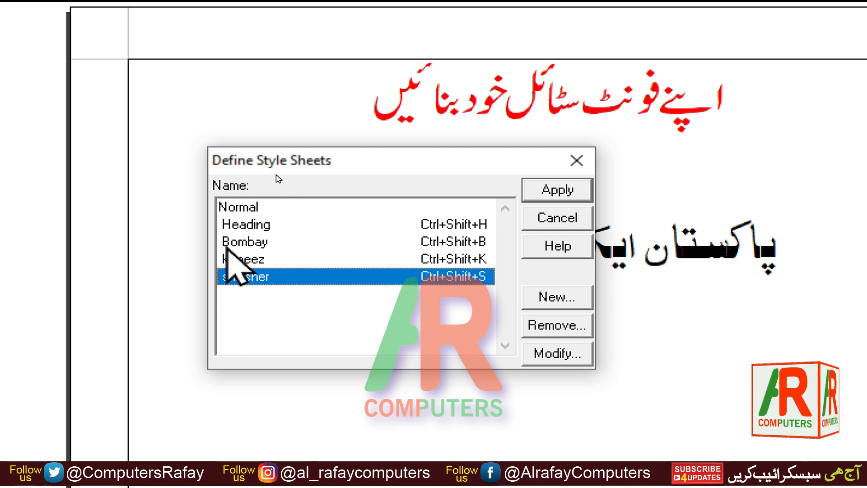
left_click(246, 224)
key("Down")
key("Down")
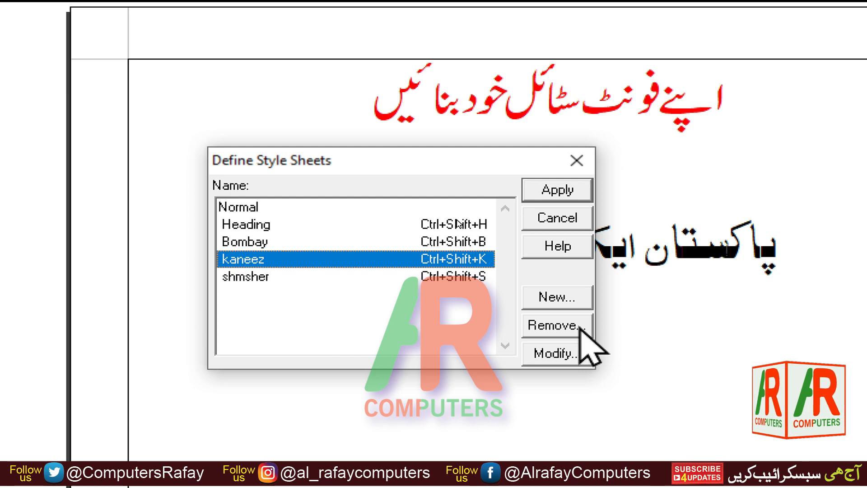
- Remove the style sheets shmsher, kaneez and Bombay, confirming each removal
left_click(243, 276)
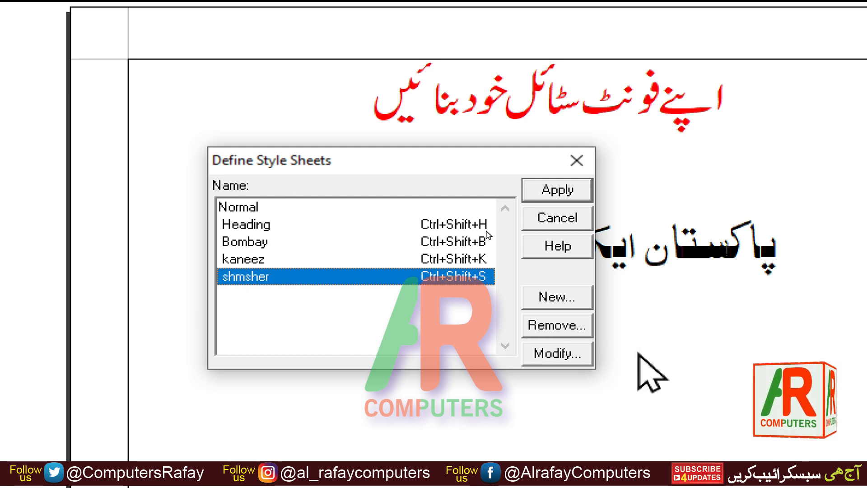
left_click(549, 325)
left_click(467, 318)
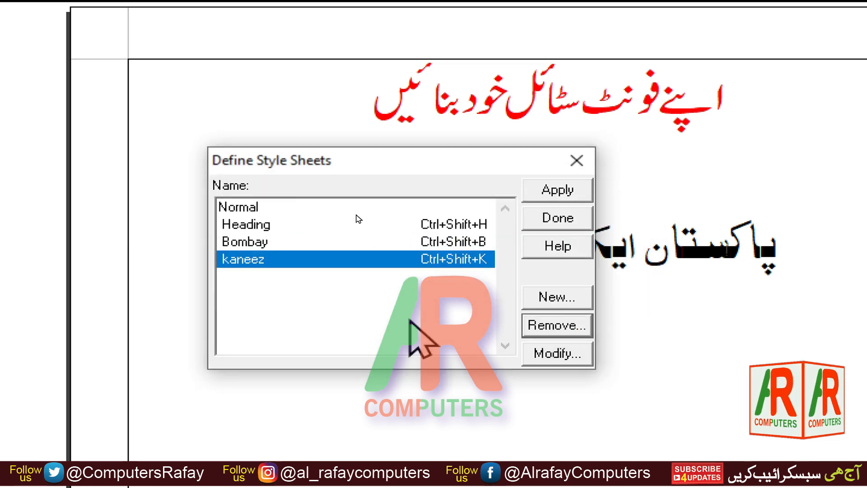
left_click(546, 325)
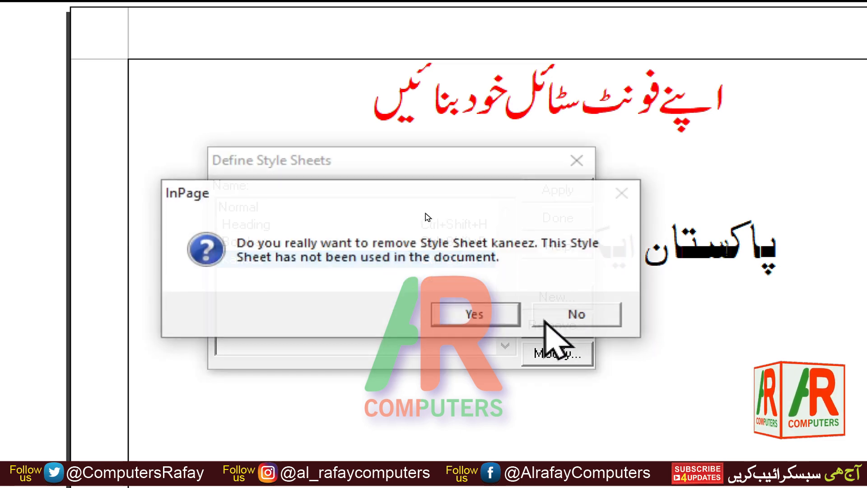
left_click(468, 316)
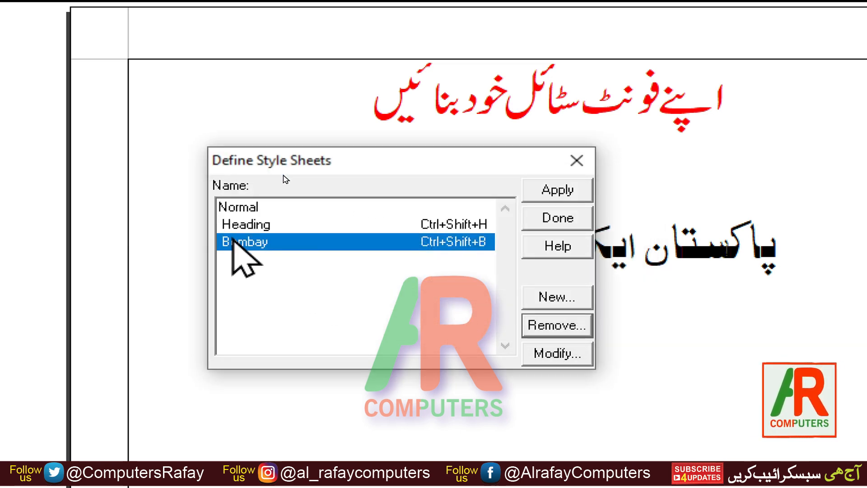
left_click(556, 325)
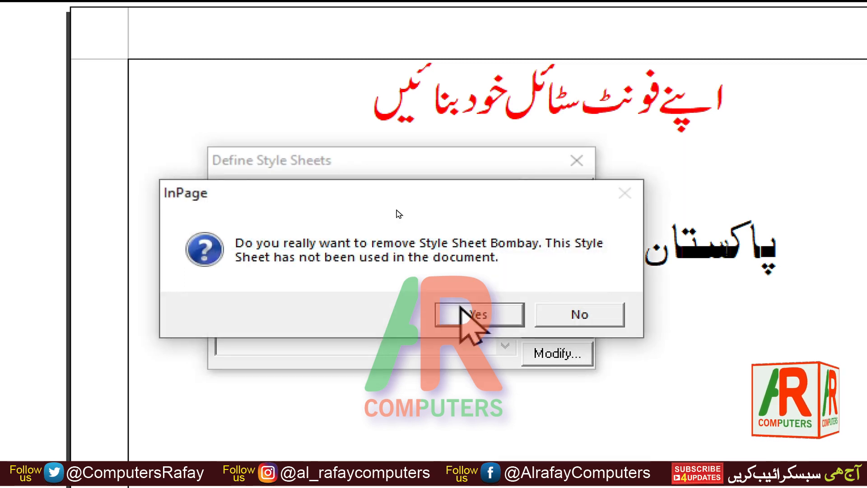
left_click(469, 315)
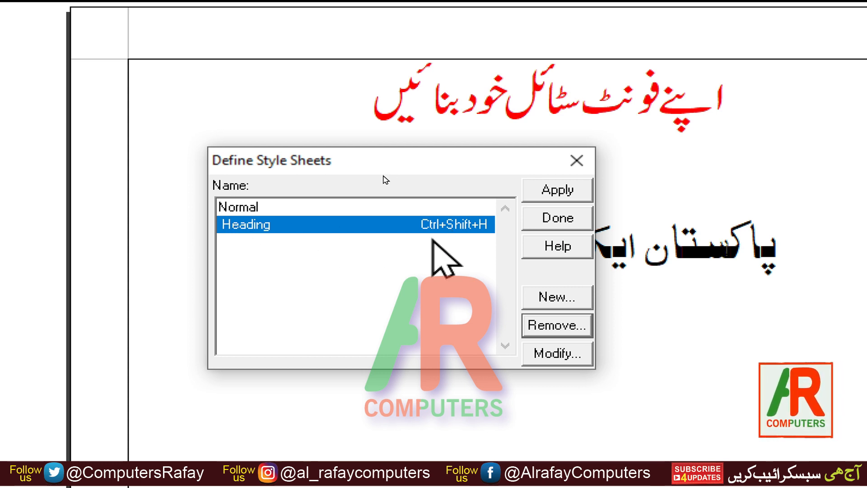
left_click(355, 256)
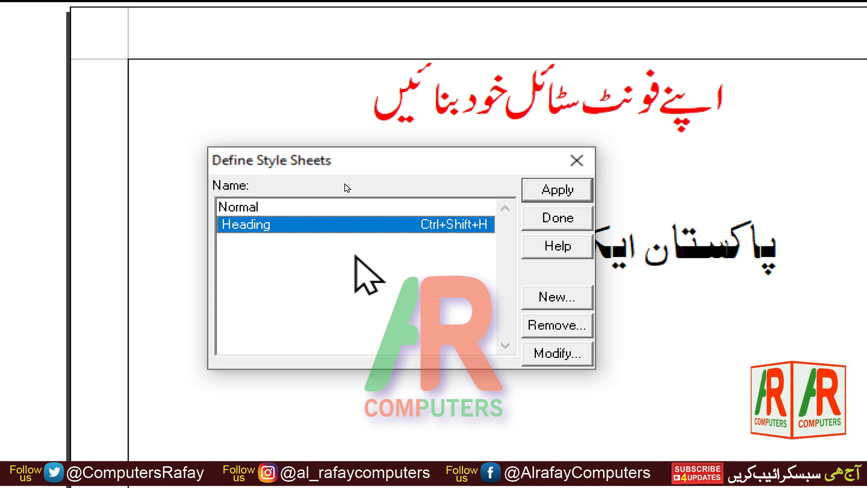
- Create a new style sheet named Aswad
left_click(547, 297)
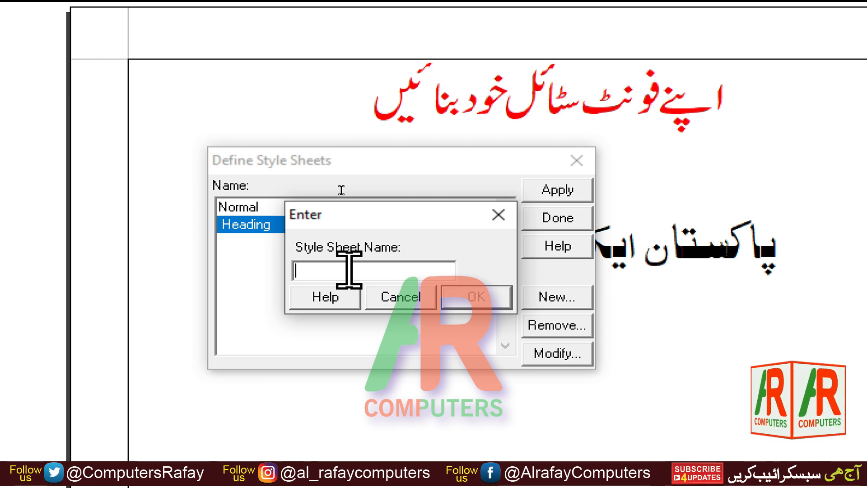
type("Aswad")
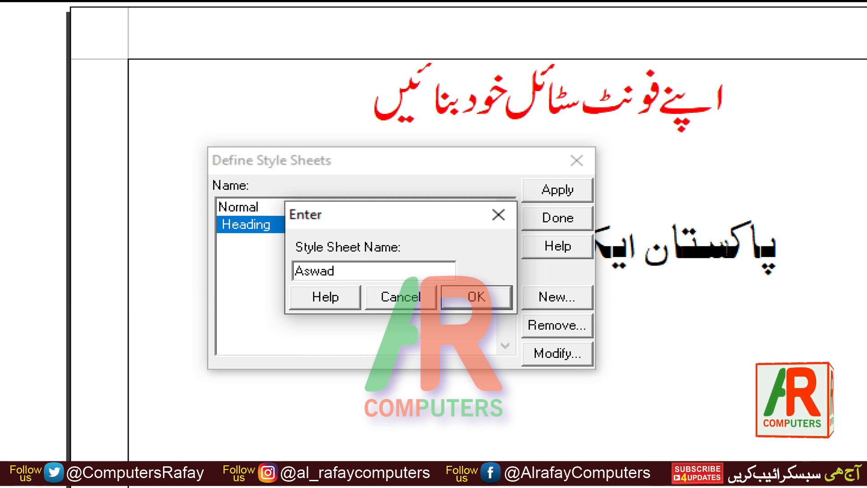
left_click(479, 298)
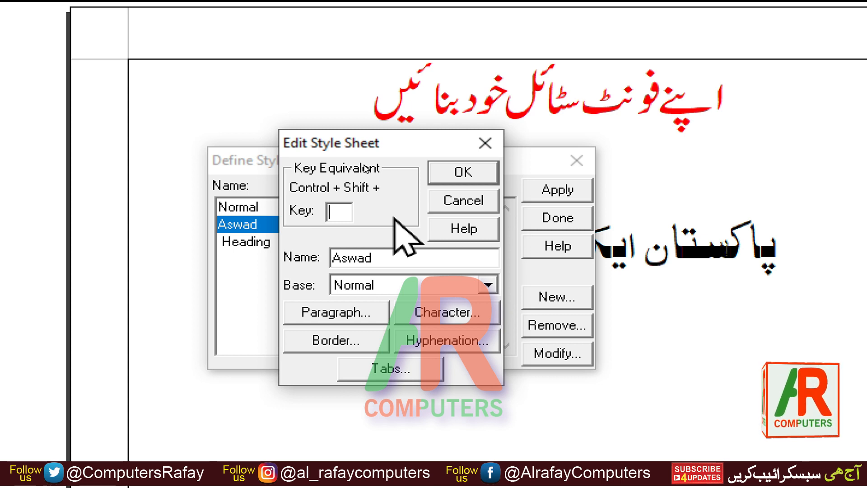
- Assign the letter a as the Aswad style's key equivalent and set its character size to 25
type("a")
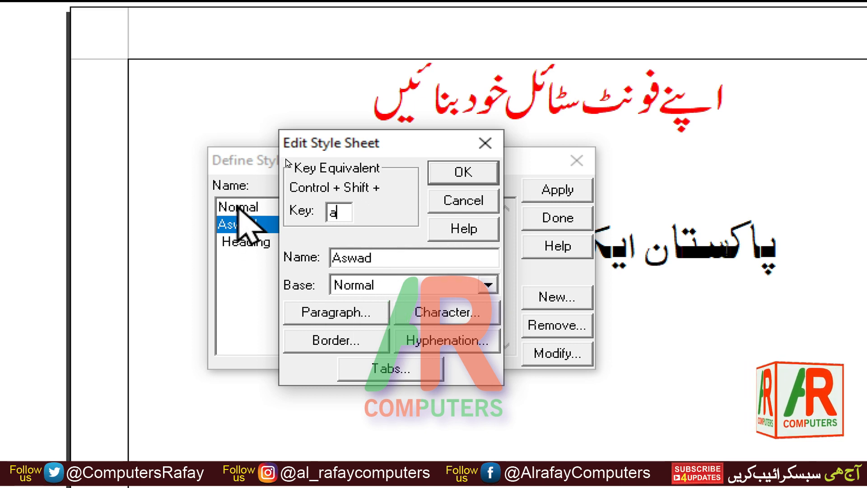
left_click_drag(322, 137, 355, 142)
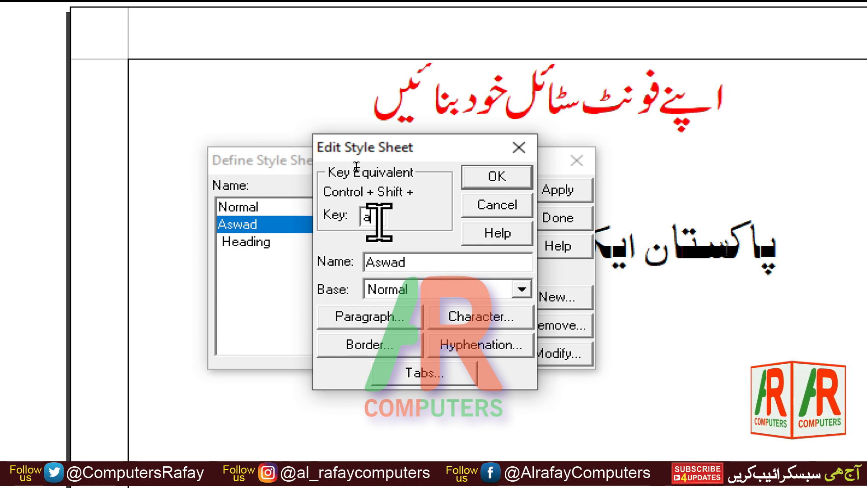
left_click(480, 316)
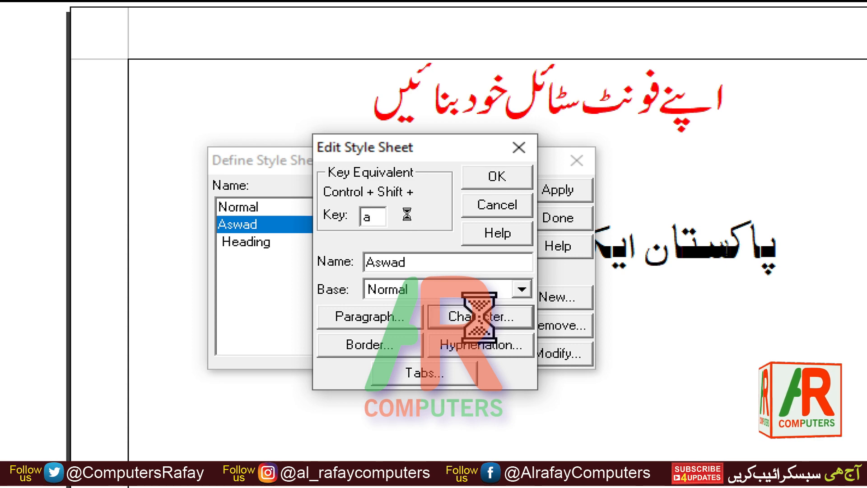
left_click_drag(515, 248, 437, 147)
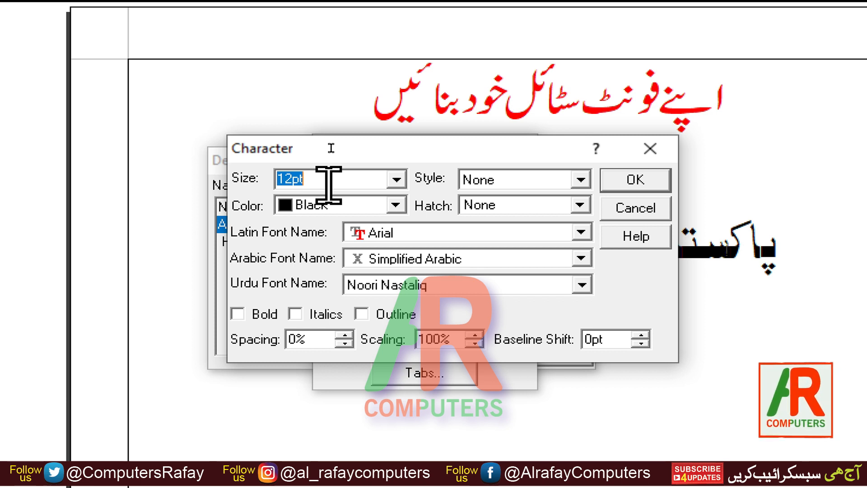
type("25")
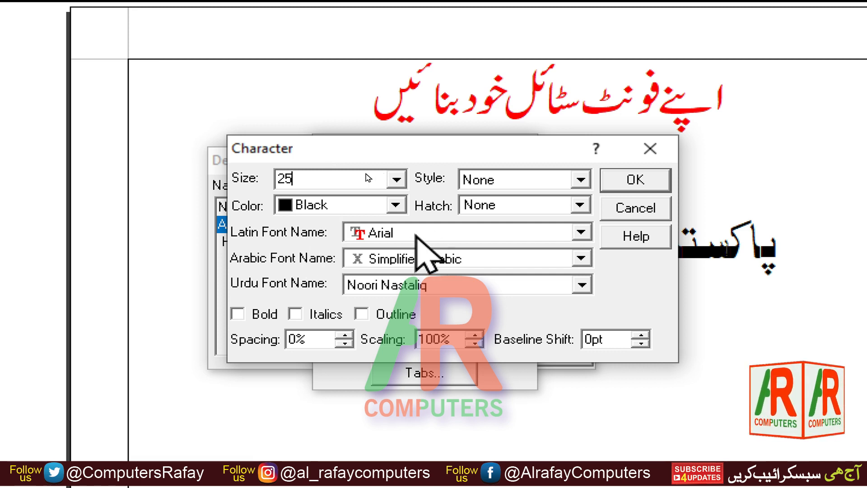
- Keep Arial as the Aswad style's Latin font, choose Aswad as its Urdu font, and accept the character settings
left_click(409, 231)
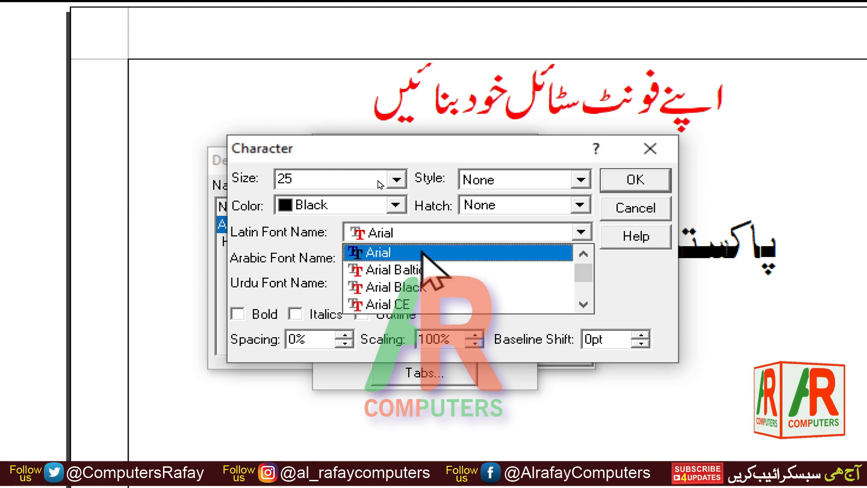
left_click(422, 239)
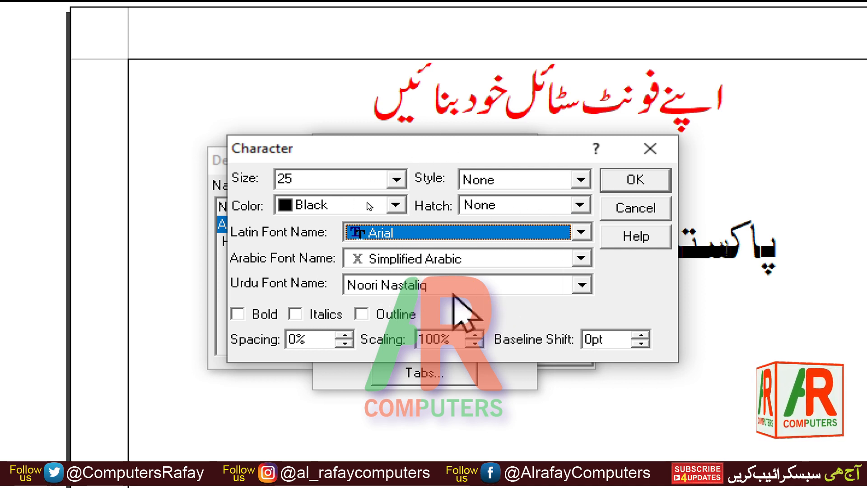
left_click(441, 288)
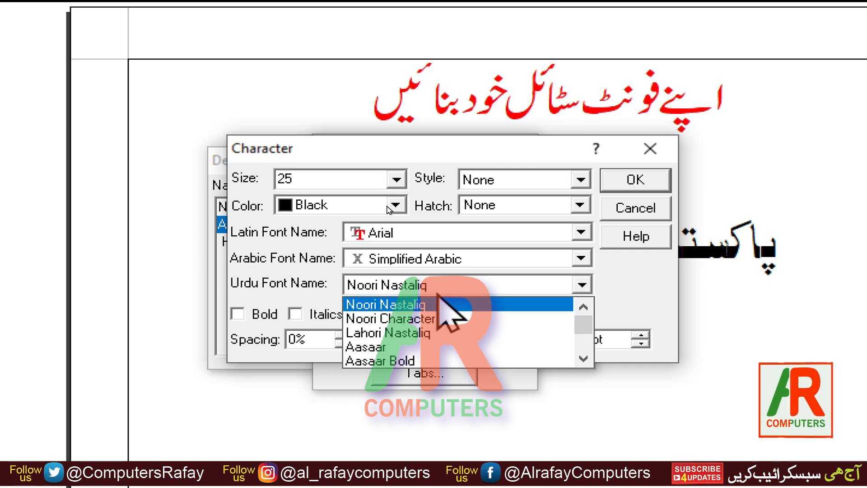
scroll(448, 329, "down", 1)
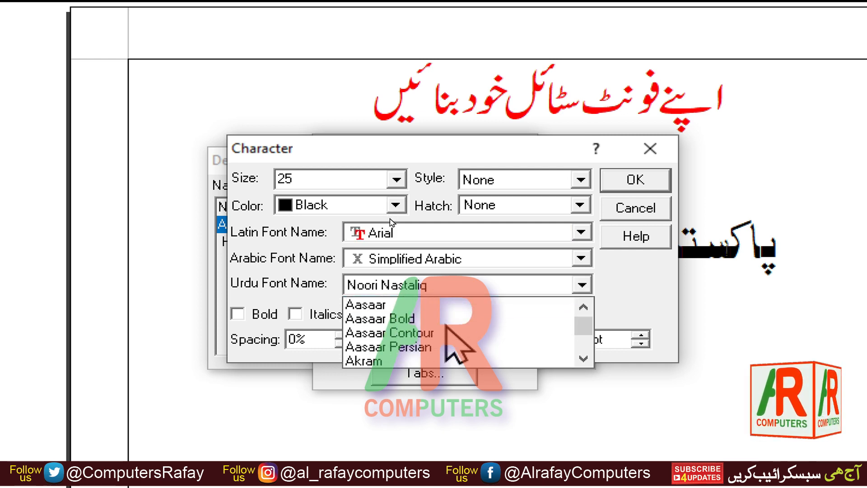
scroll(446, 325, "down", 1)
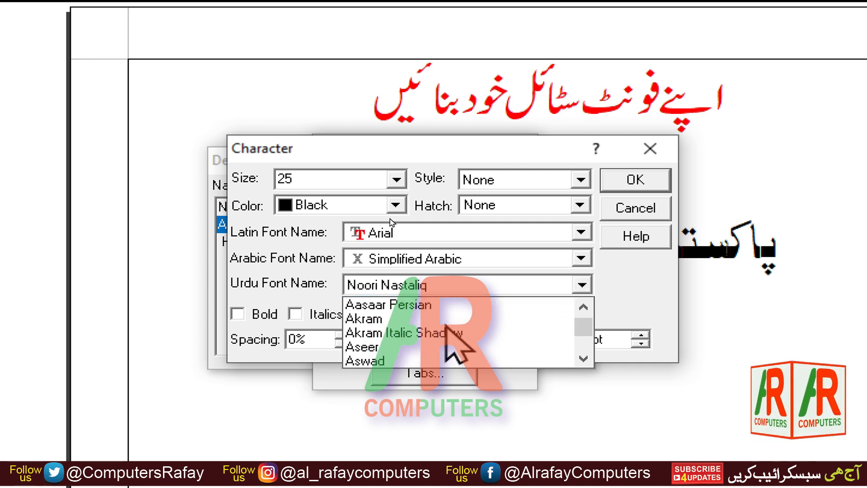
left_click(392, 360)
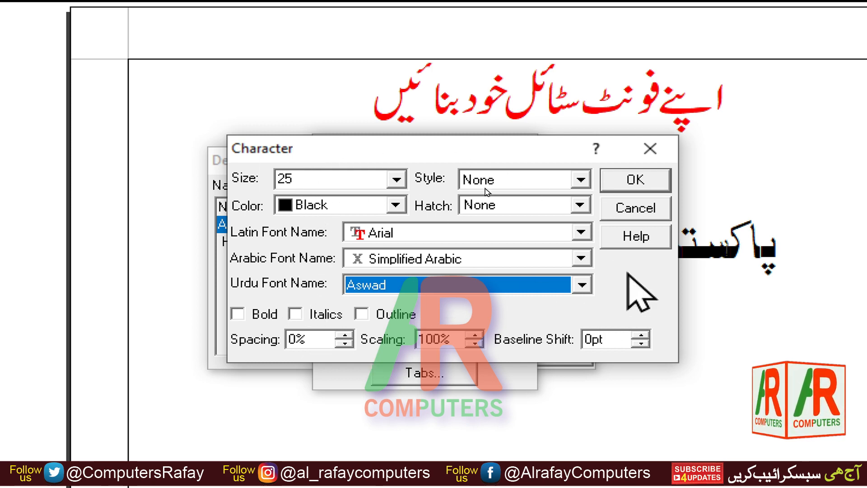
left_click(635, 179)
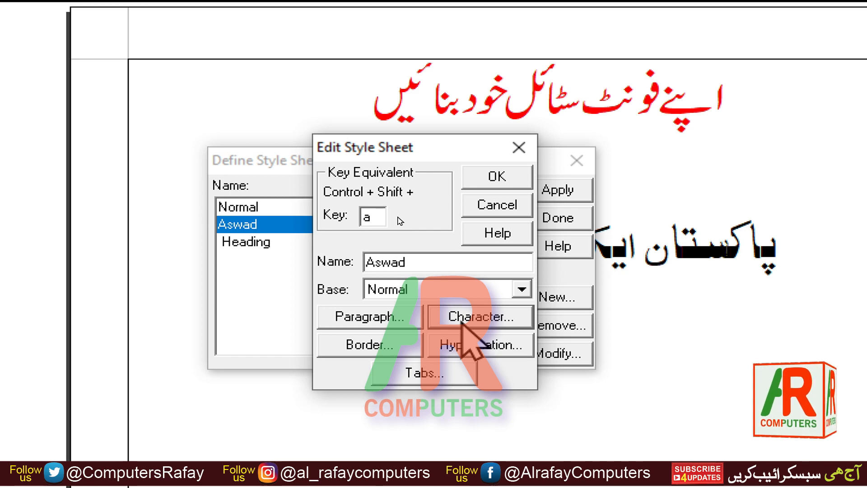
- Set the Aswad style's paragraph alignment to Centered and line height to 32, and finish editing the style sheet
left_click(368, 316)
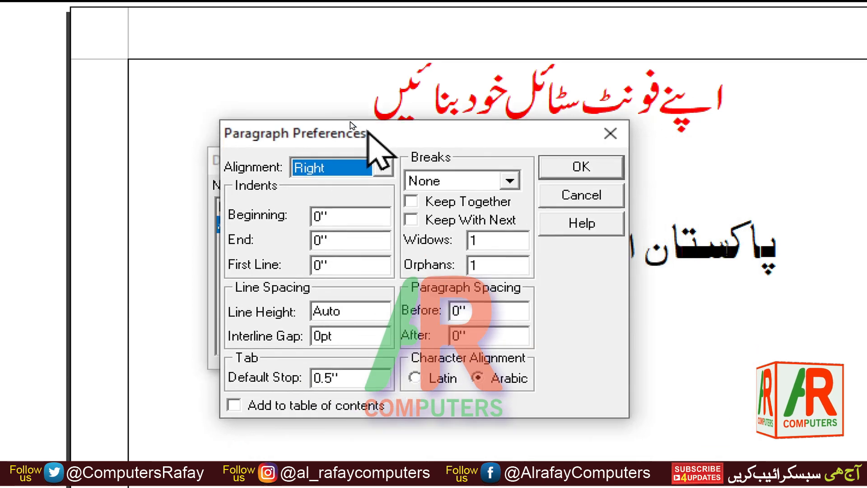
left_click_drag(352, 125, 344, 119)
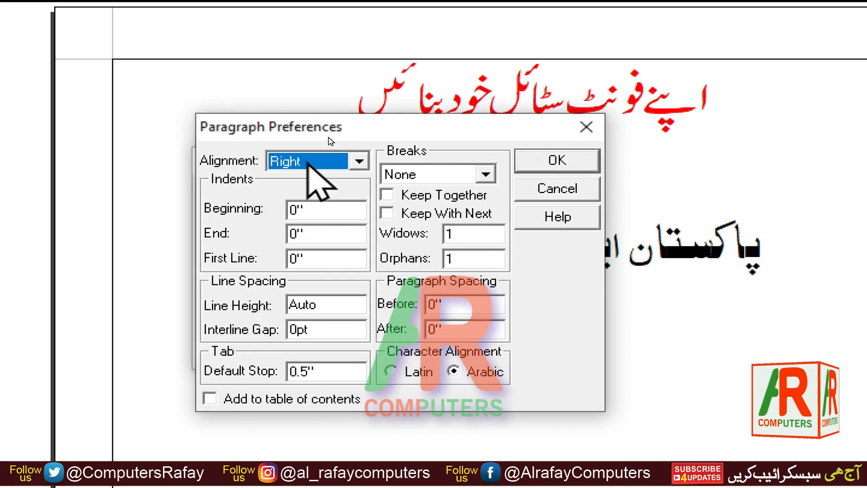
left_click(323, 162)
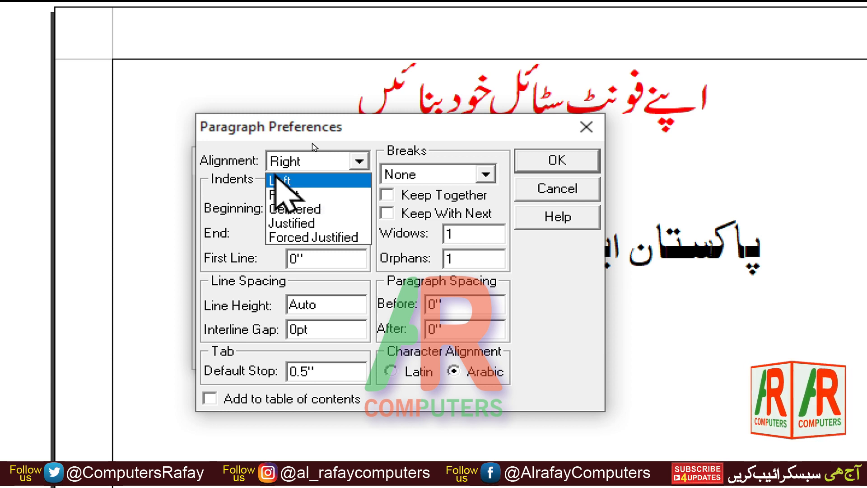
left_click(315, 209)
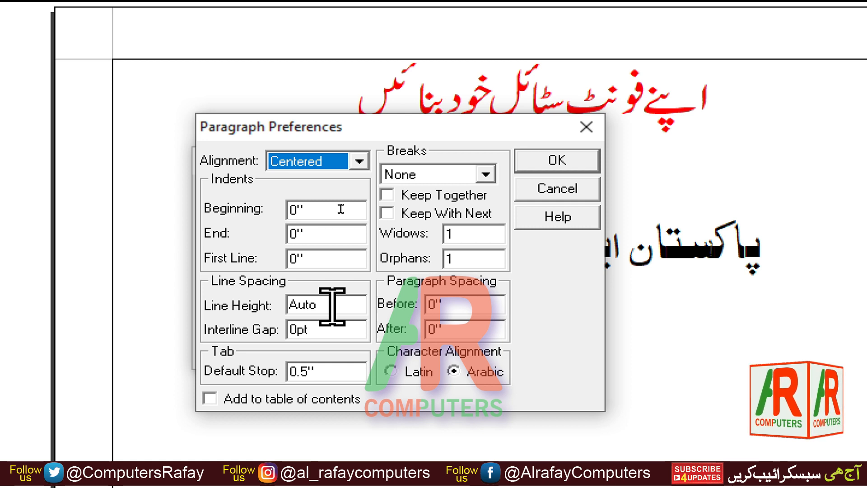
left_click_drag(332, 307, 285, 301)
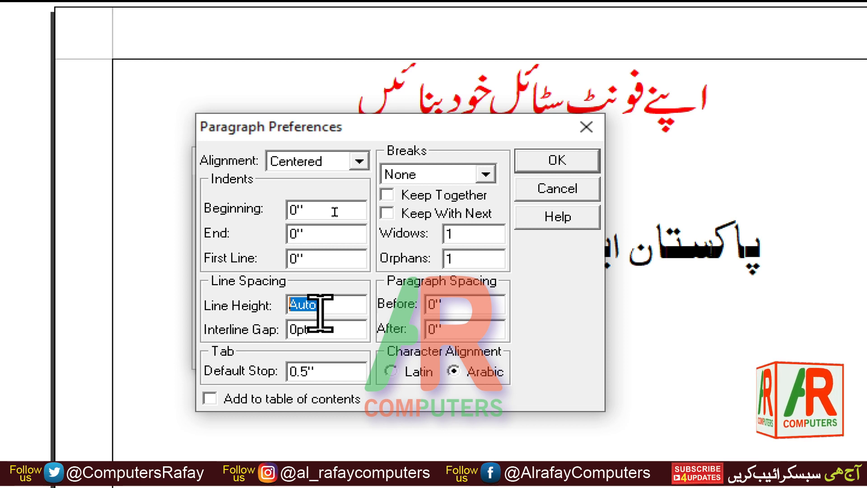
type("32")
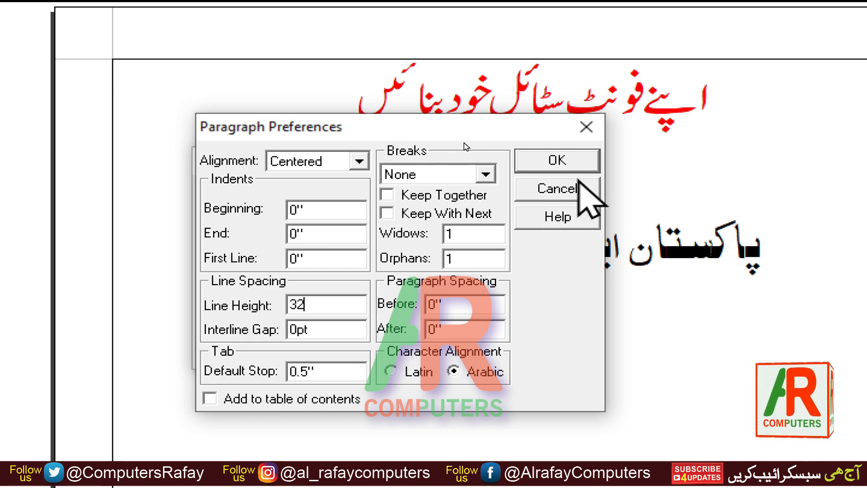
left_click(557, 160)
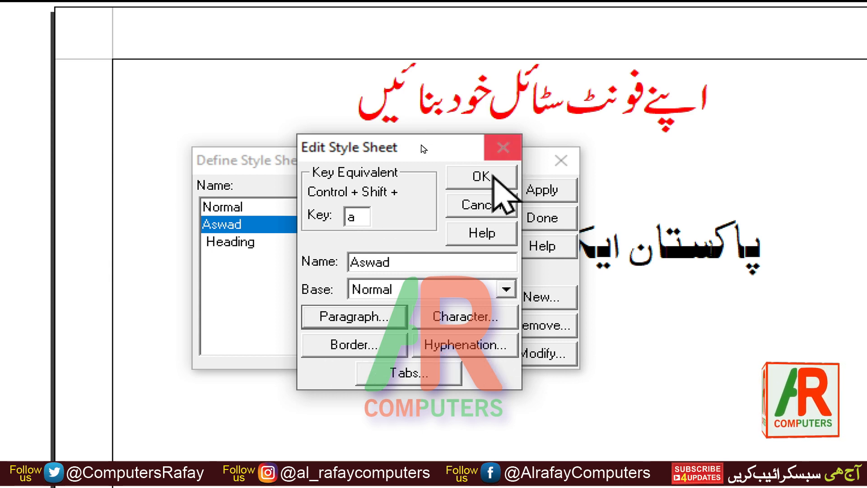
left_click(503, 147)
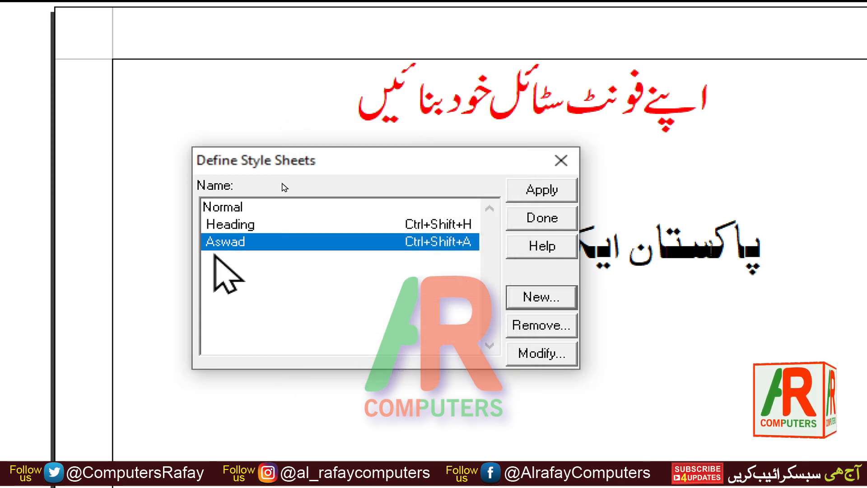
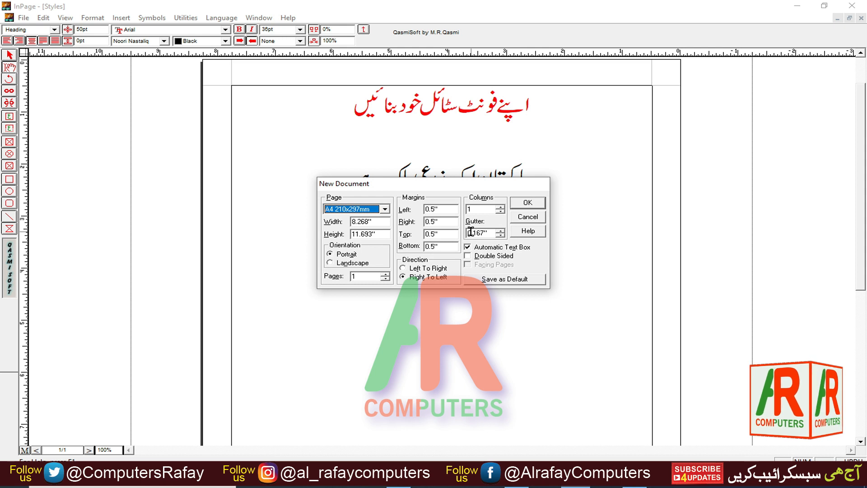
- Create a new A4 portrait document and open its style sheet definitions, shifting the dialog slightly
left_click(522, 208)
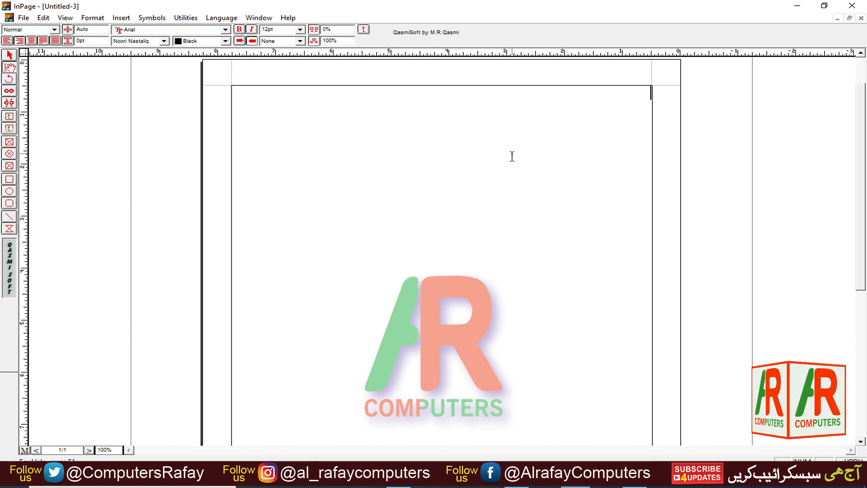
left_click(93, 19)
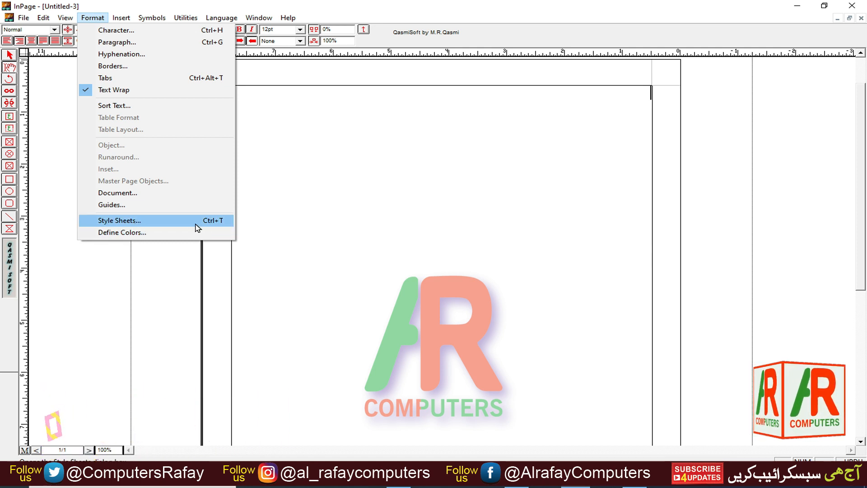
left_click(122, 223)
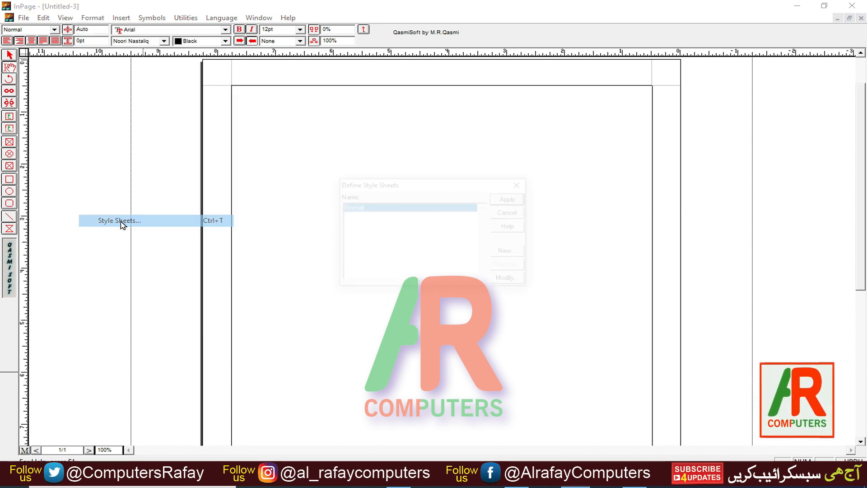
left_click_drag(409, 186, 368, 182)
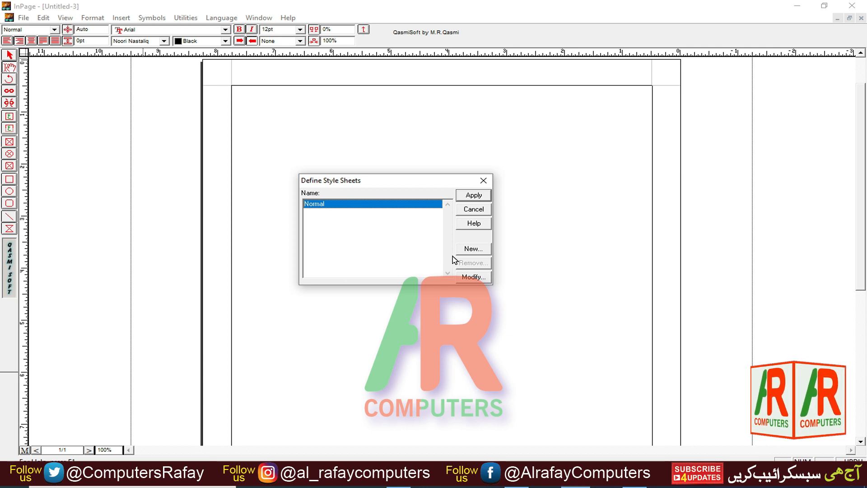
- Create a new style sheet named Heading with the letter h as its key equivalent
left_click(469, 252)
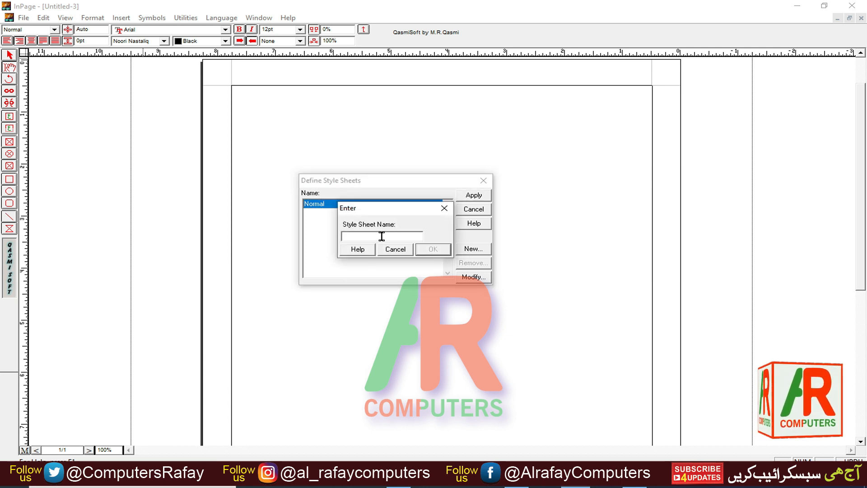
type("Heading")
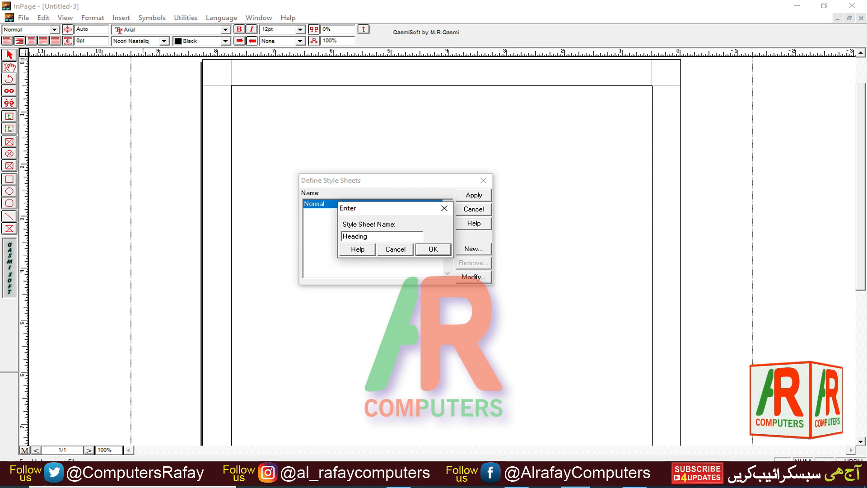
left_click(431, 248)
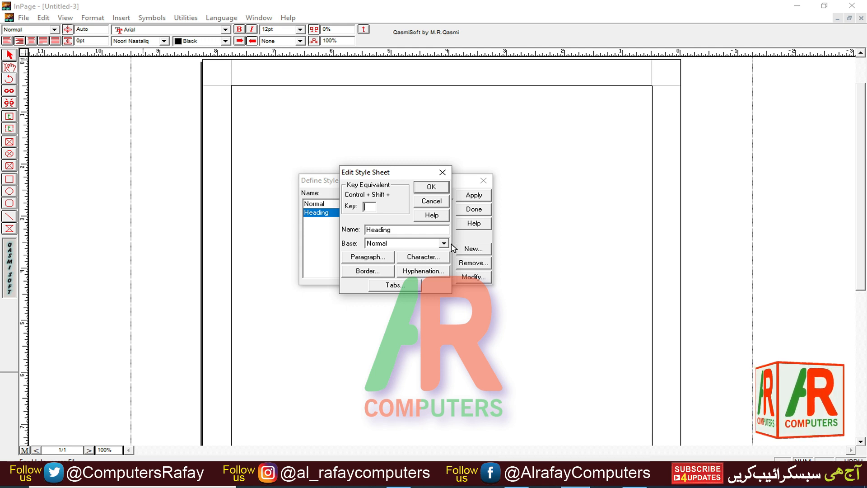
type("h")
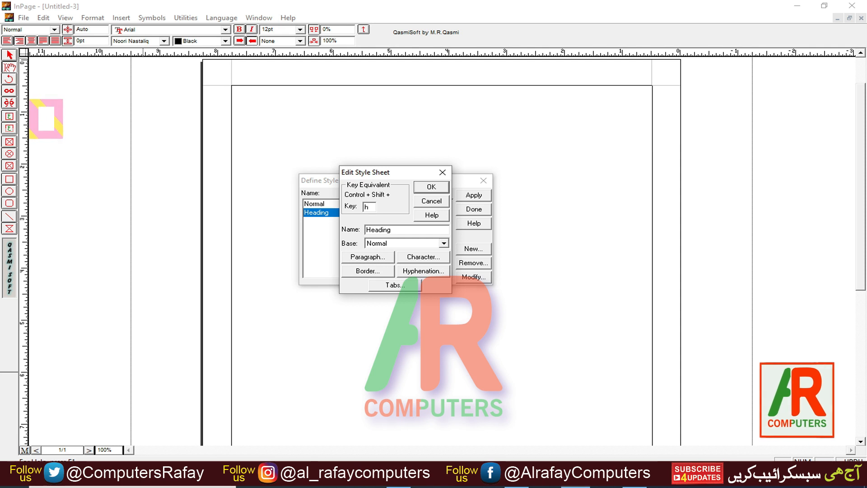
- Set the Heading style's character size to 27 and accept the character settings
left_click(417, 255)
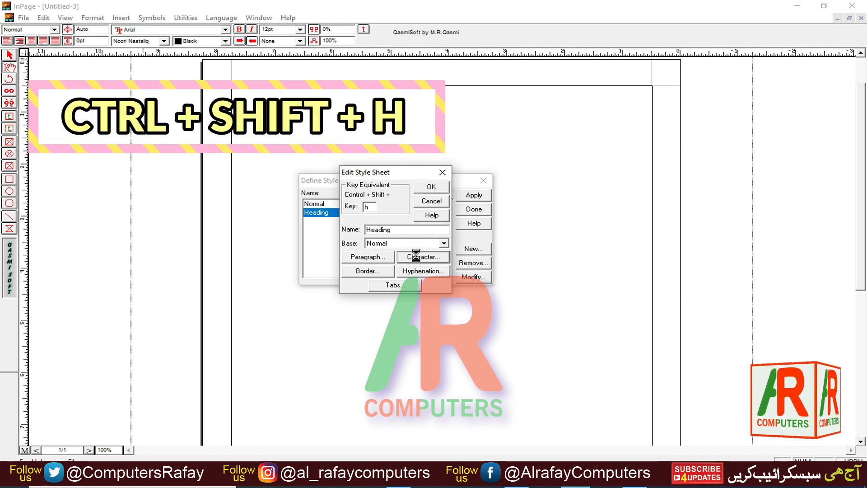
left_click_drag(418, 185, 432, 171)
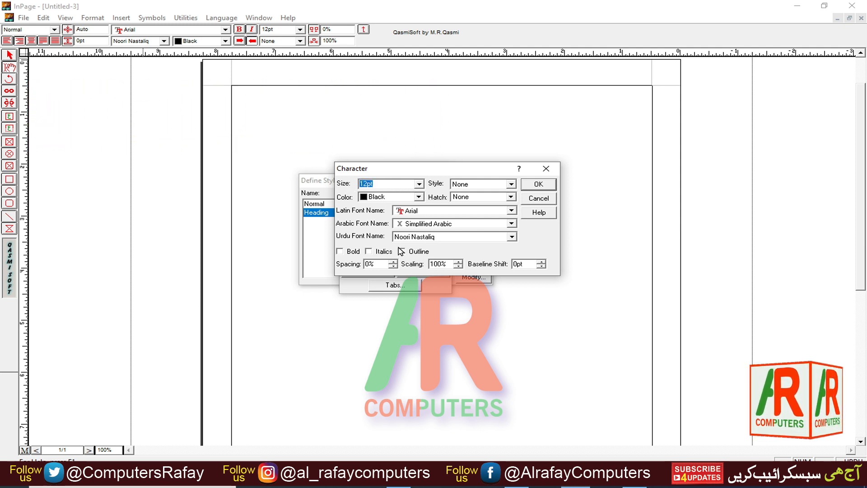
type("27")
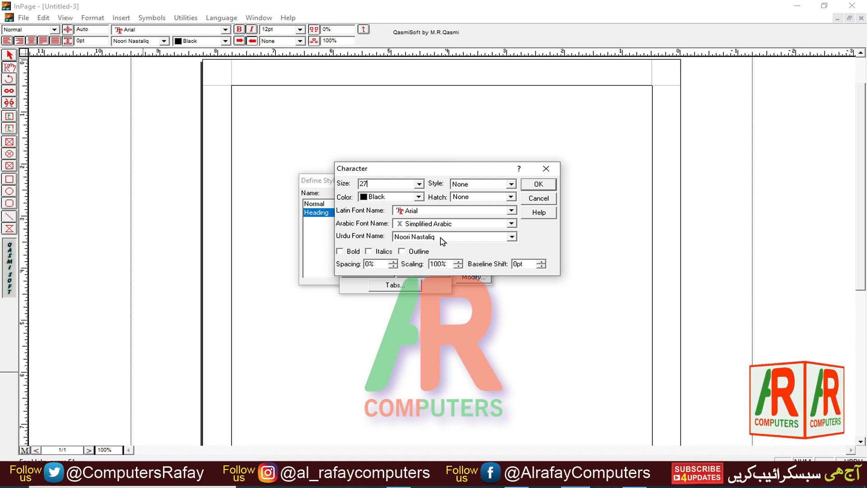
left_click(536, 186)
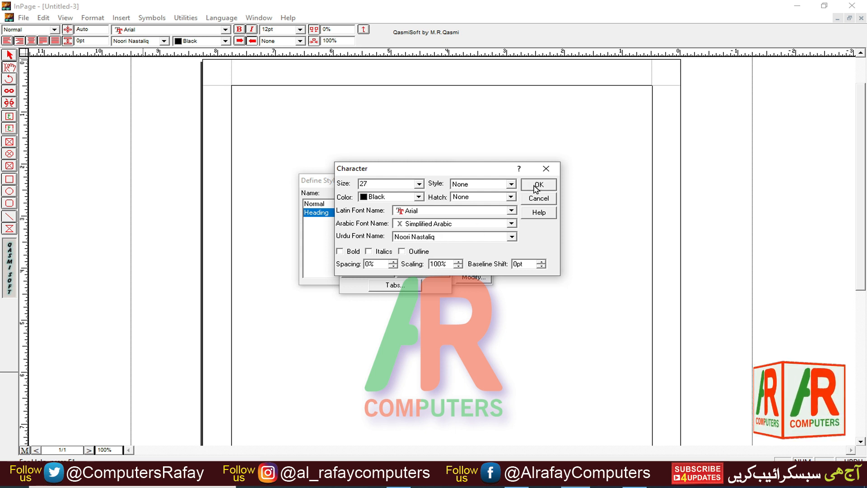
- Set the Heading style's paragraph alignment to Centered and line height to 35, and accept the style sheet edits
left_click(368, 256)
left_click(412, 182)
left_click(390, 207)
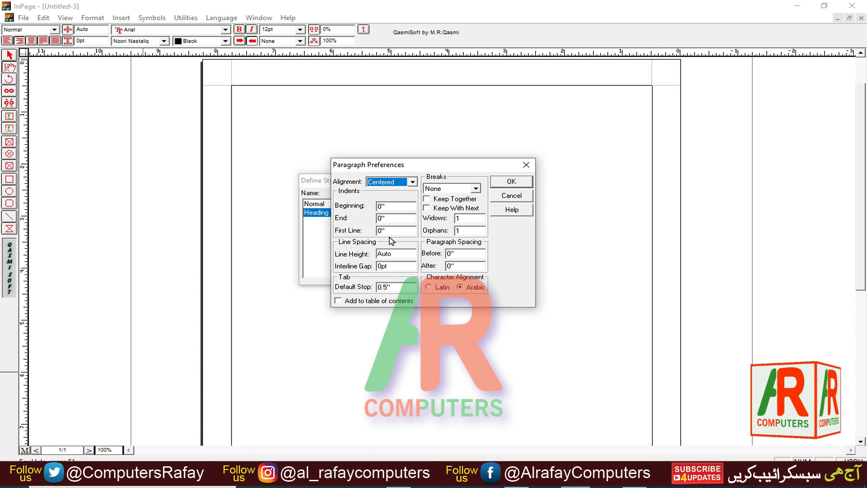
left_click(401, 256)
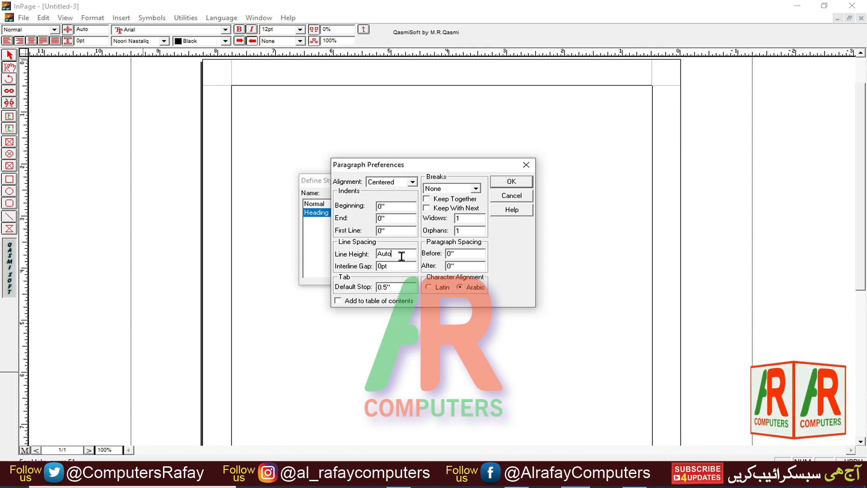
left_click_drag(401, 256, 381, 255)
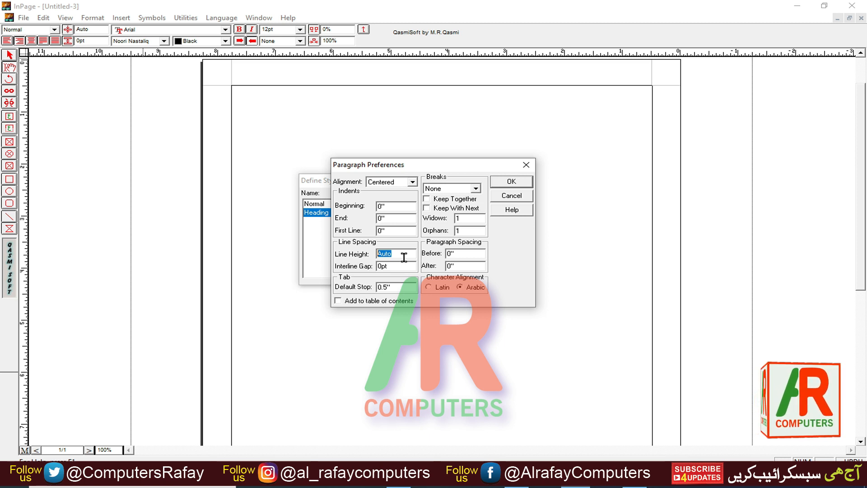
type("35")
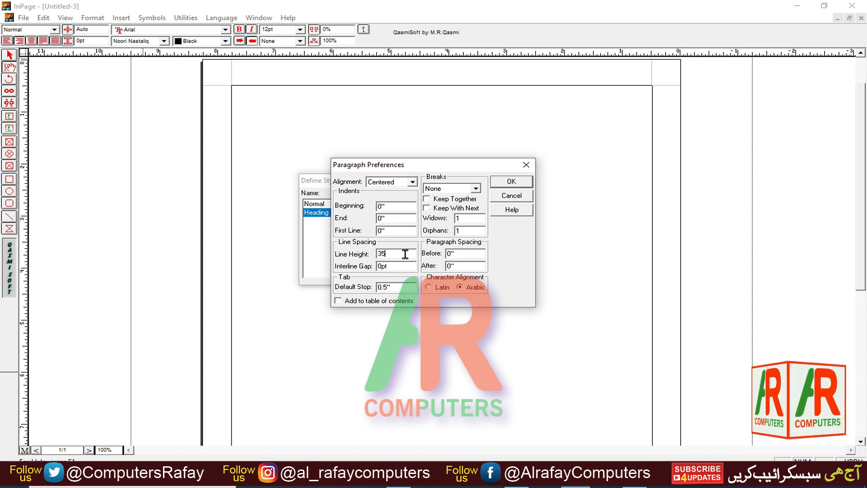
left_click(502, 185)
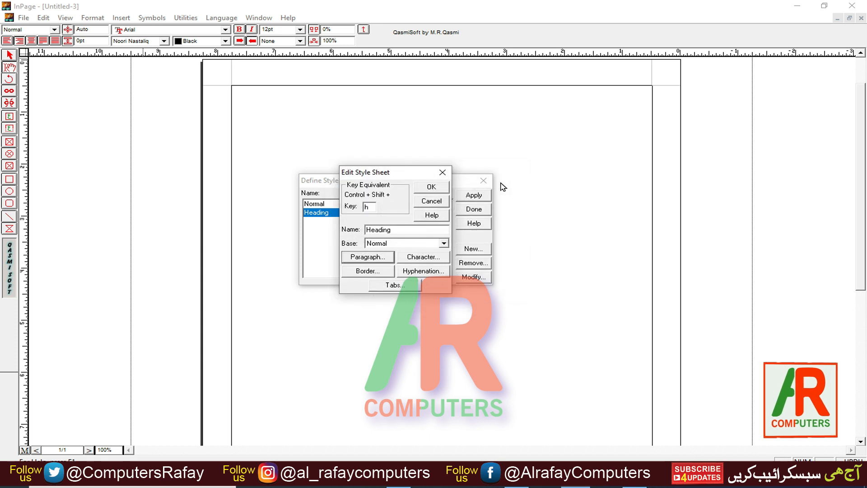
left_click(432, 187)
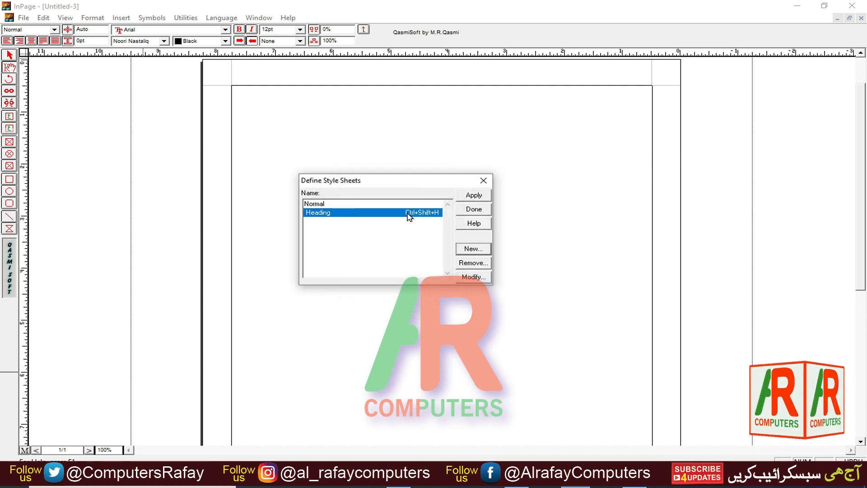
- Apply the Heading style to the empty page and write the line "یہ میرا گھر ہے", ending it with a new line
left_click(478, 200)
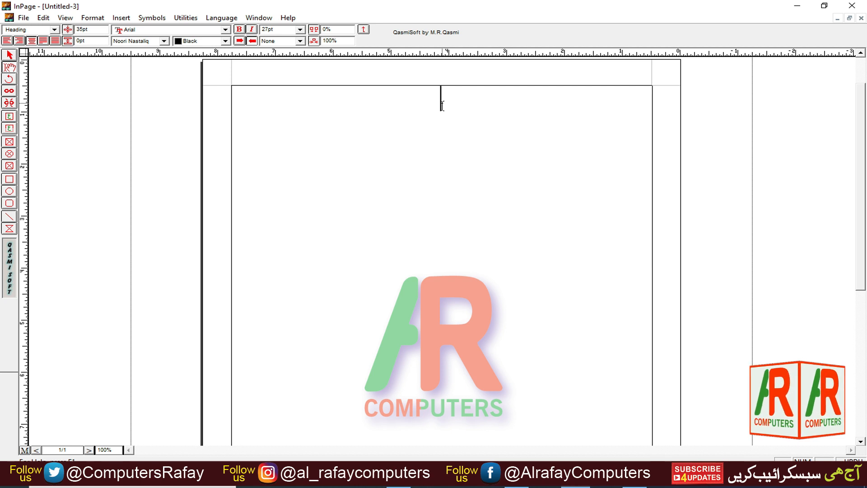
type("یہ می")
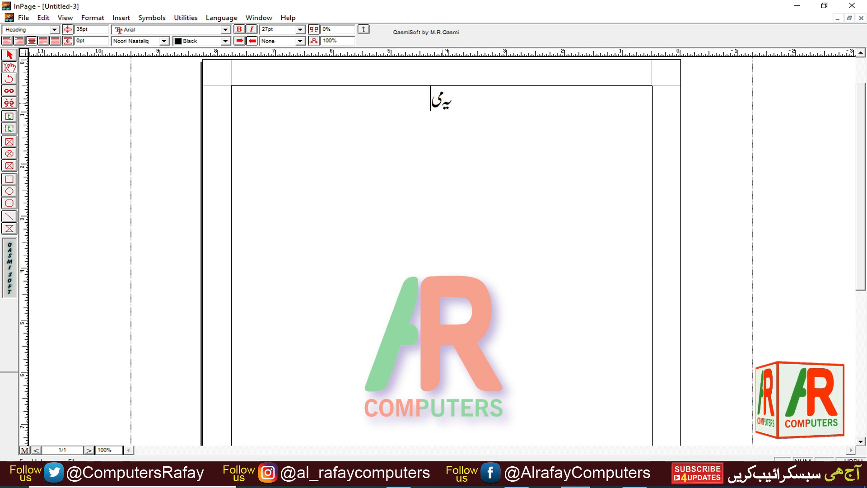
type("را گھر ہے")
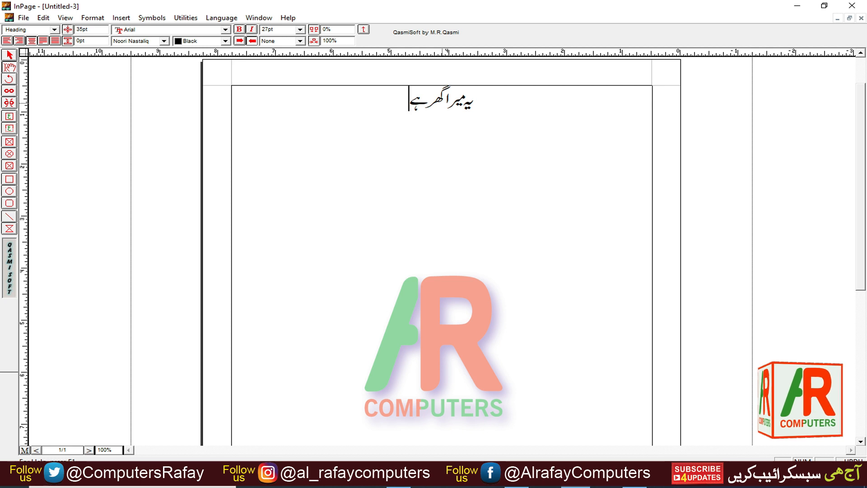
key("Return")
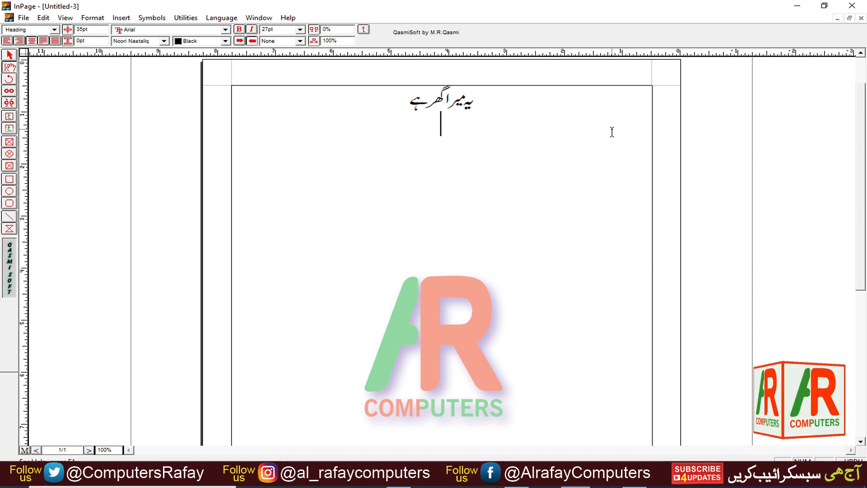
- Create a new style sheet named "sub Heading" with the letter s as its key equivalent
key("shift+F11")
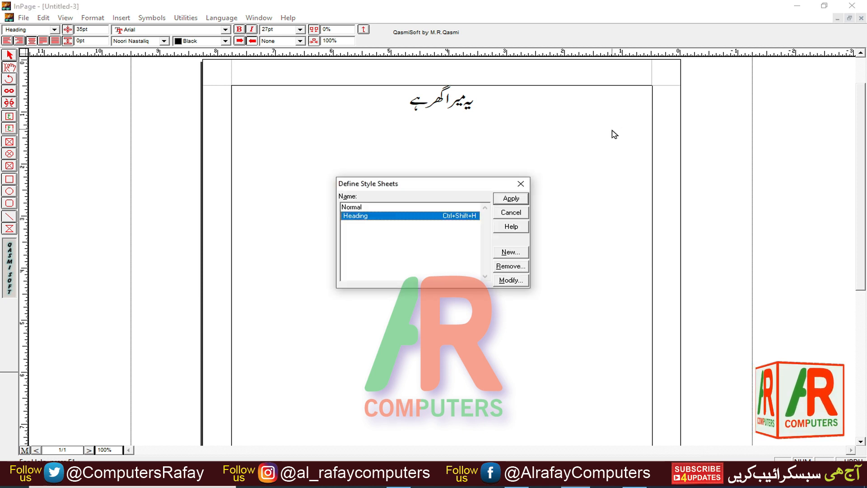
left_click(512, 253)
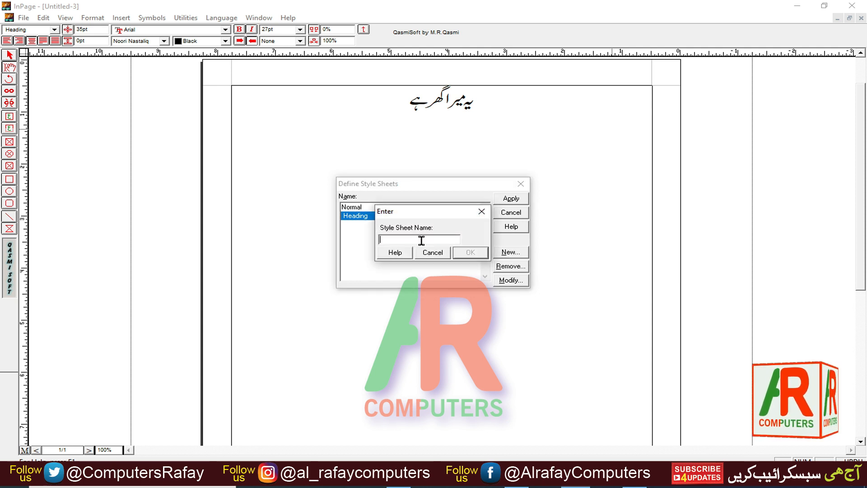
type("sub He")
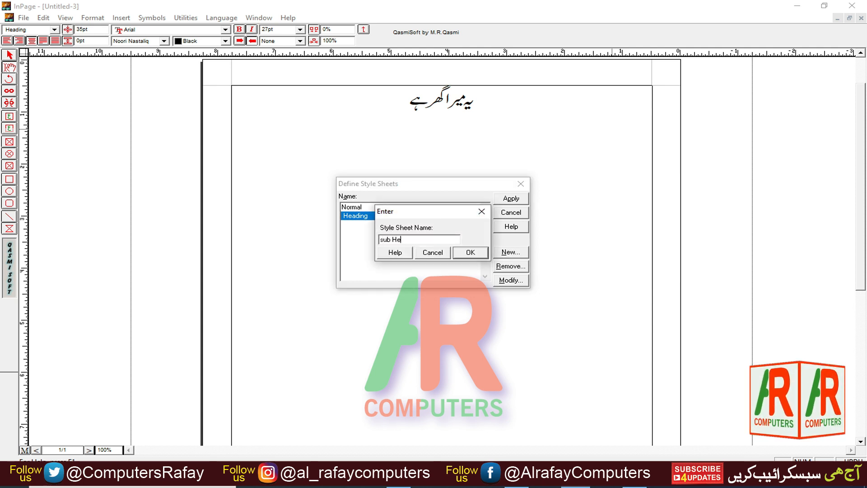
type("ading")
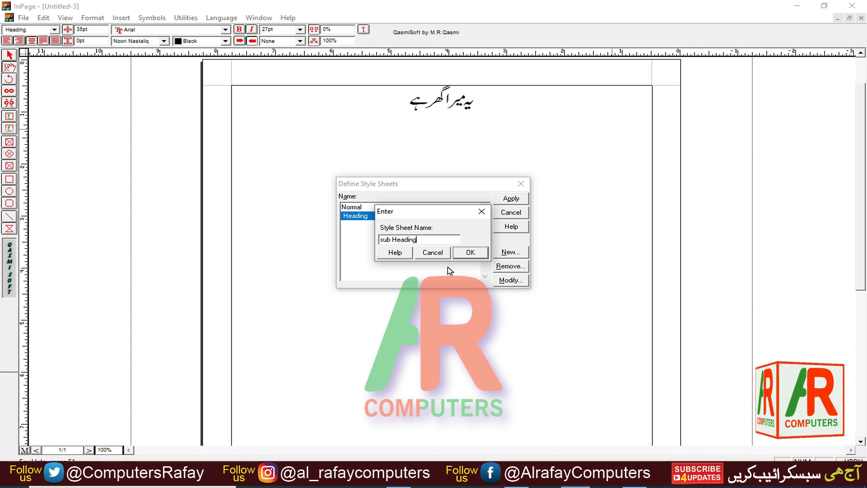
left_click(470, 252)
left_click(508, 278)
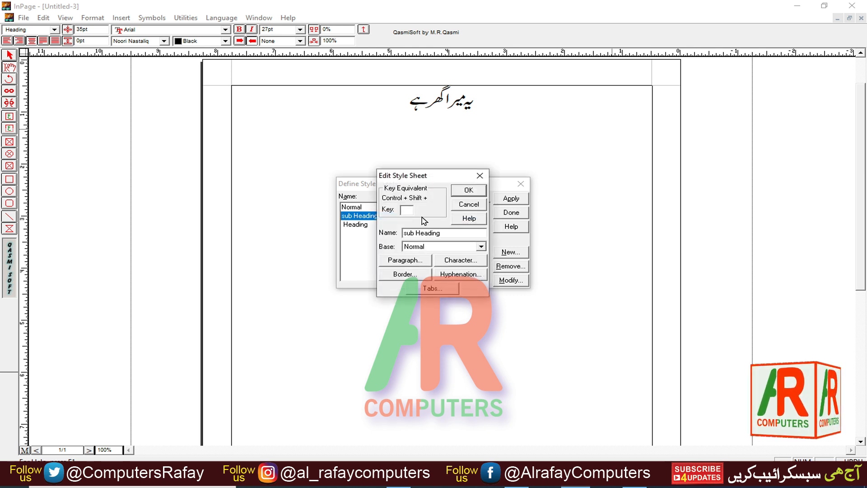
type("s")
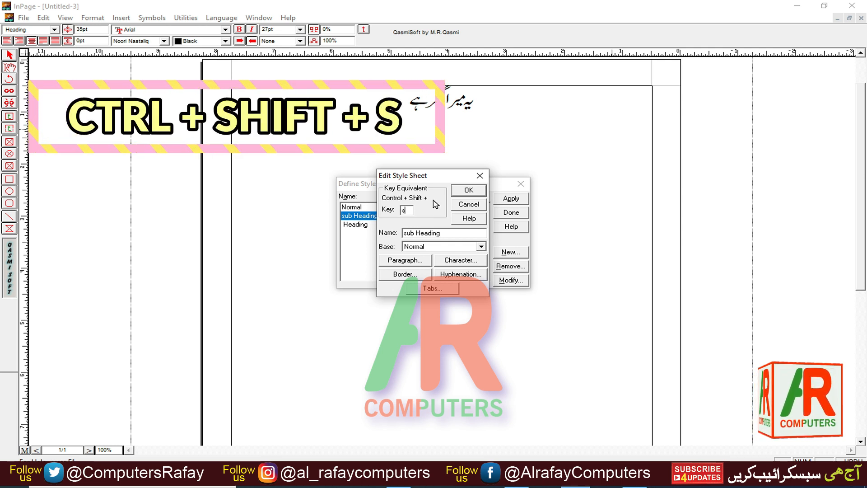
- Set the sub Heading style's character size to 18 and accept the character settings
left_click(452, 260)
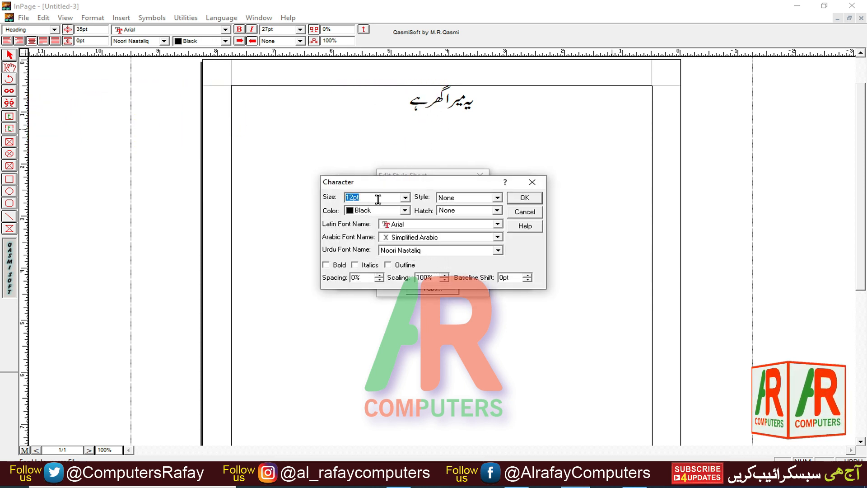
left_click_drag(377, 199, 335, 200)
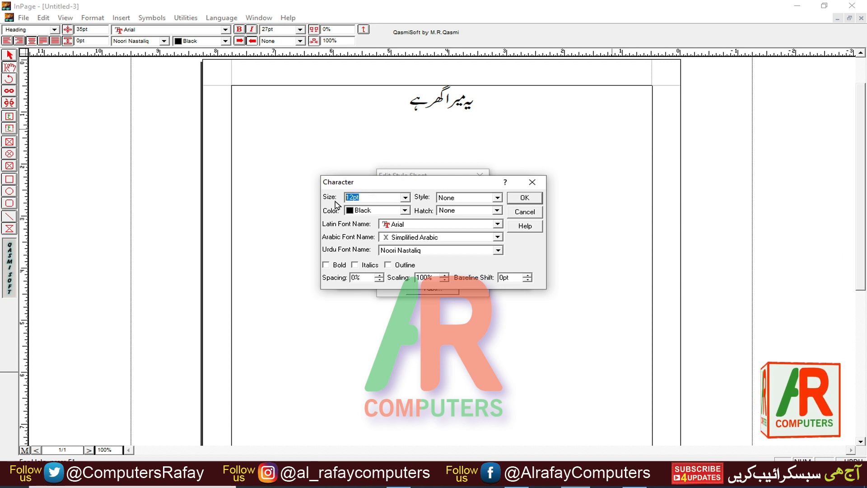
type("18")
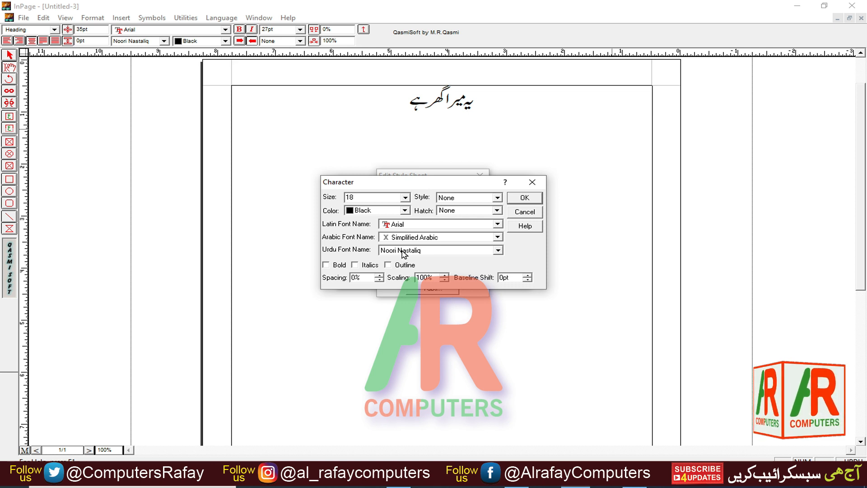
left_click(525, 199)
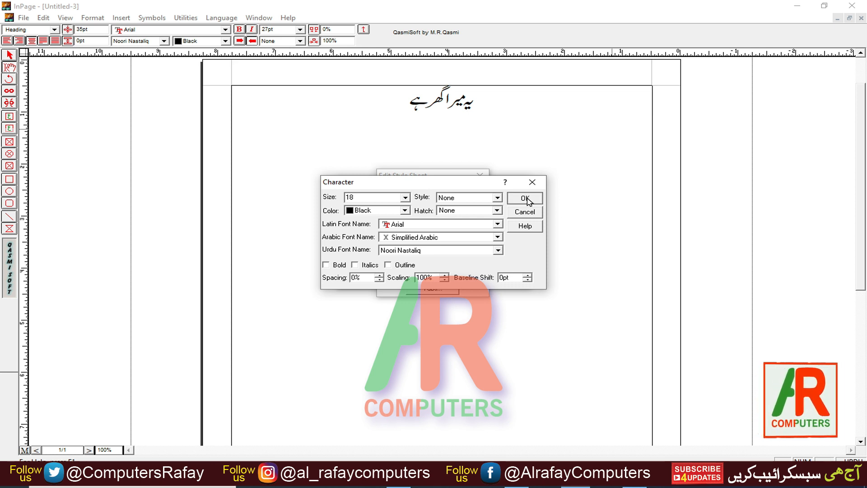
- Set the sub Heading style's first line indent to .3 and line height to 24, and accept the style sheet edits
left_click(408, 261)
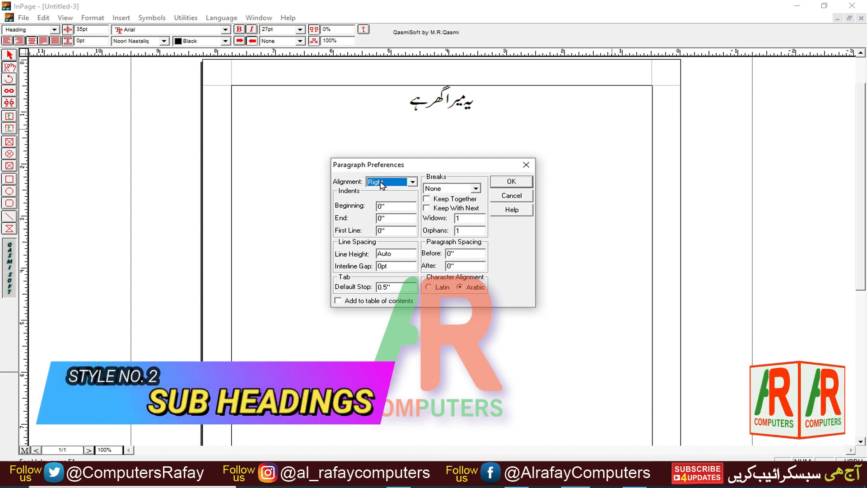
double_click(382, 230)
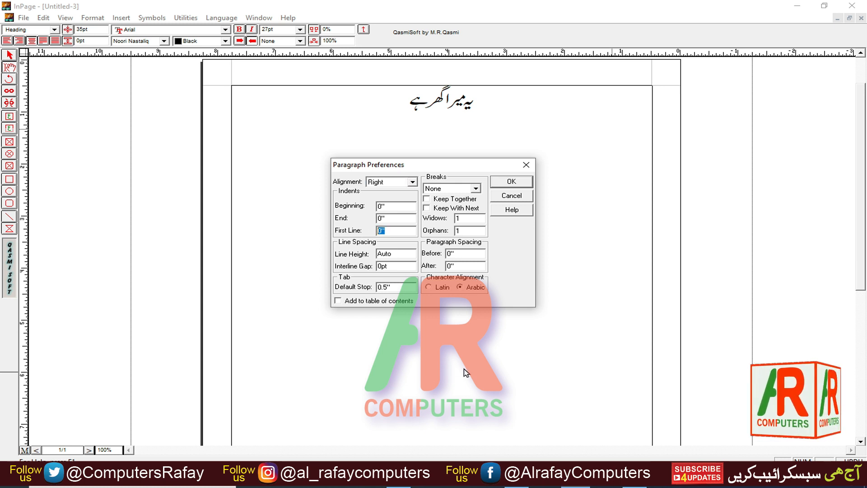
type(".3")
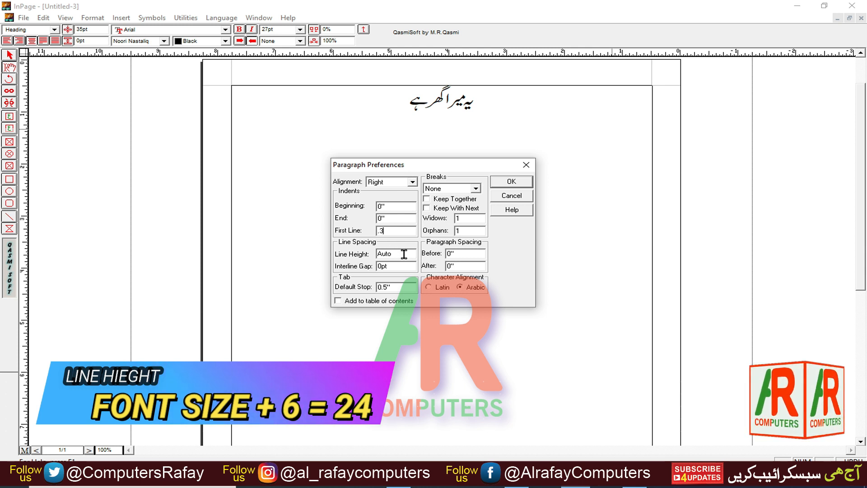
left_click_drag(404, 254, 370, 255)
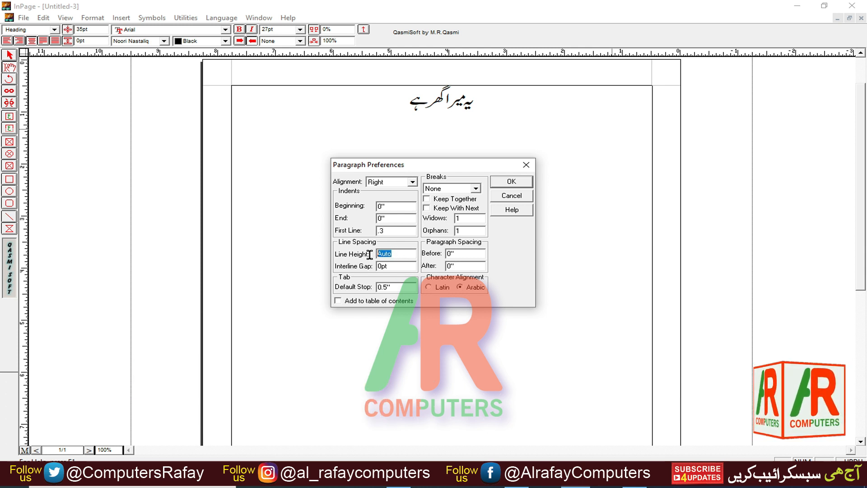
type("24")
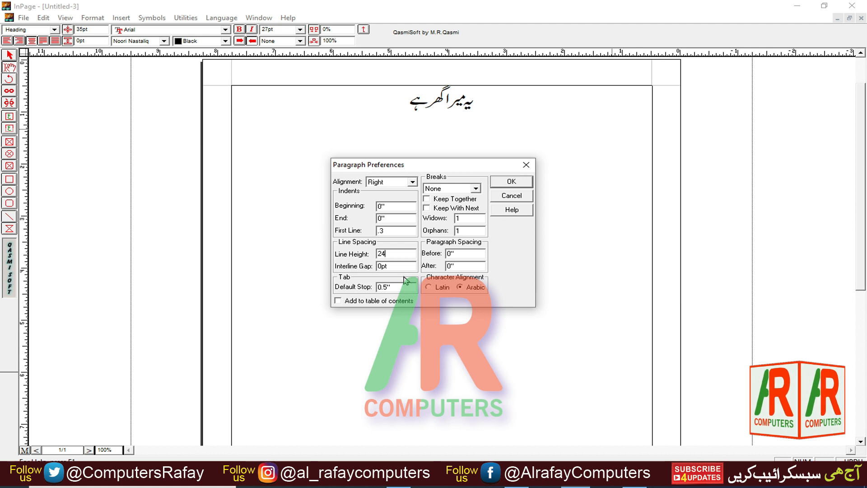
left_click(510, 183)
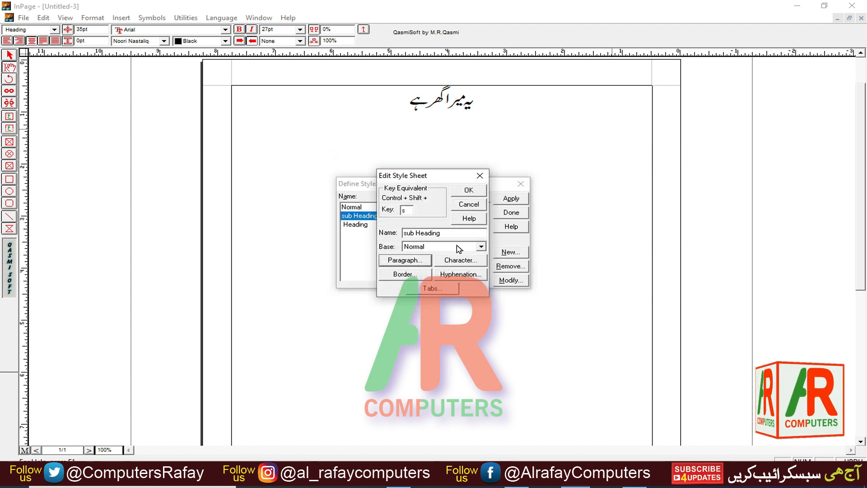
left_click(474, 190)
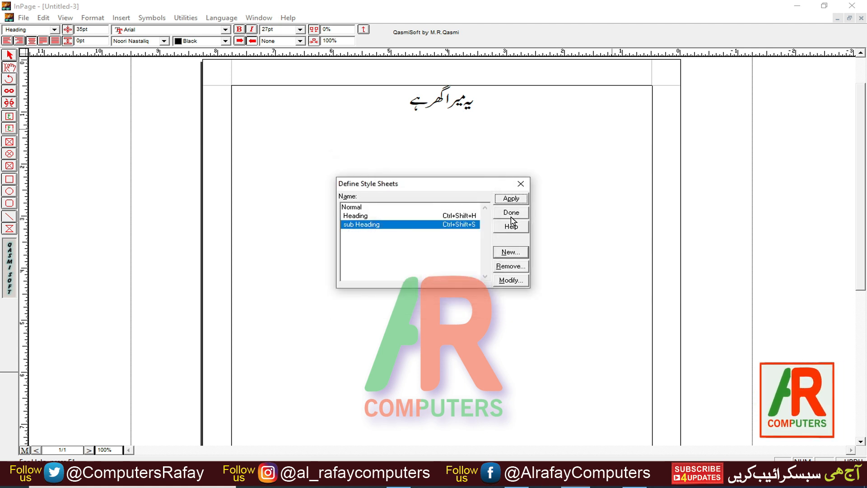
- Apply the sub Heading style to the second line and write "میرے گھر کا صحن", ending it with a new line
left_click(511, 199)
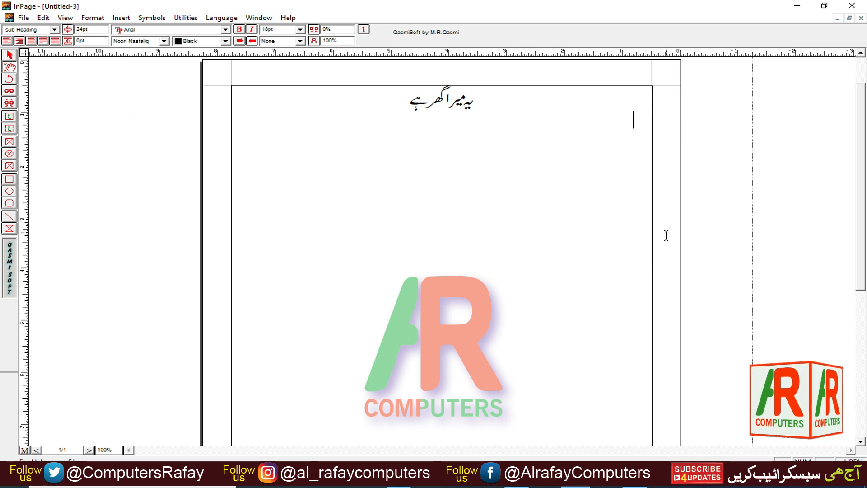
type("میرے")
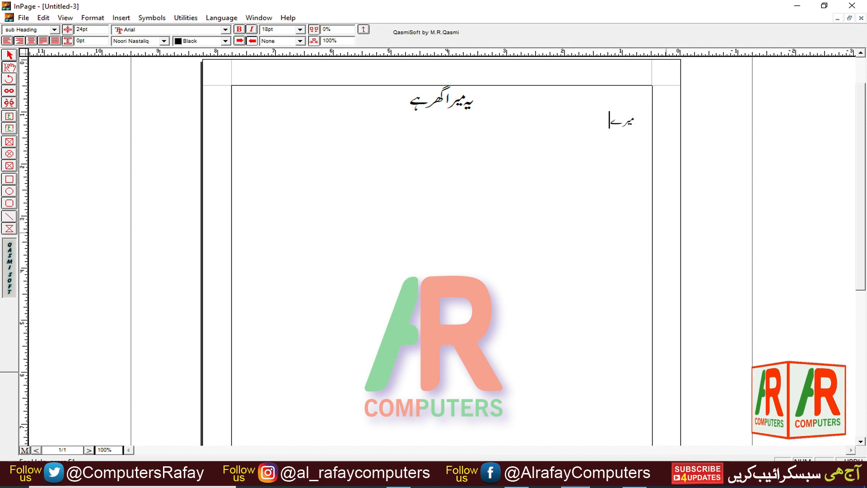
type(" گھر کا")
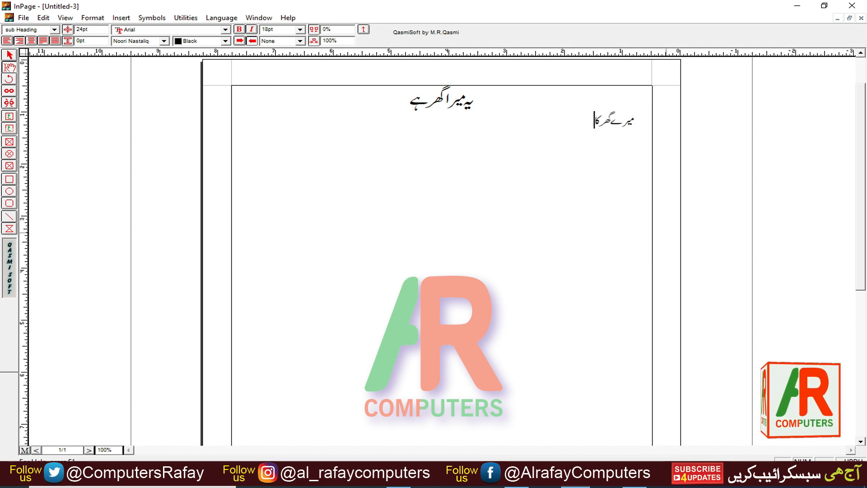
type(" صحن")
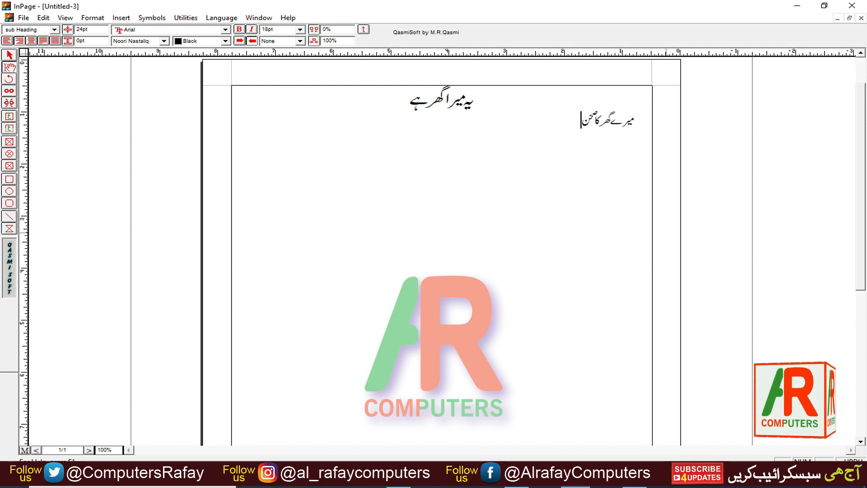
key("Return")
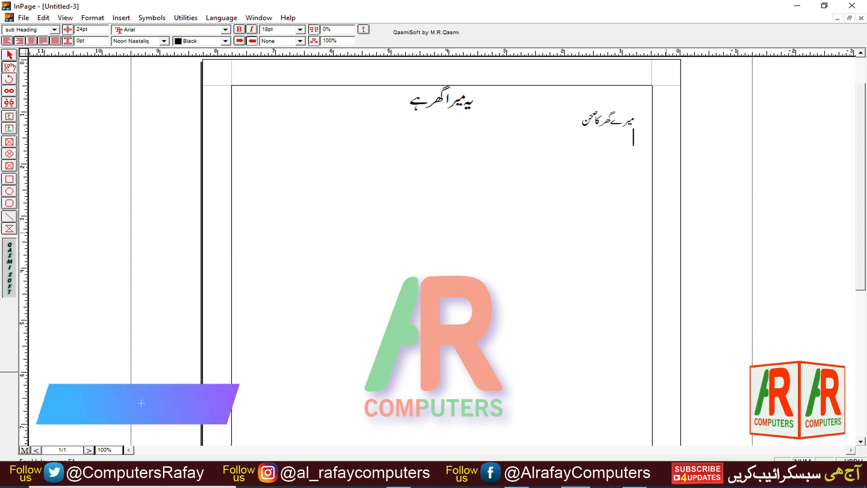
- Create a new style sheet named "Paragraph" with the letter p as its key equivalent
key("F11")
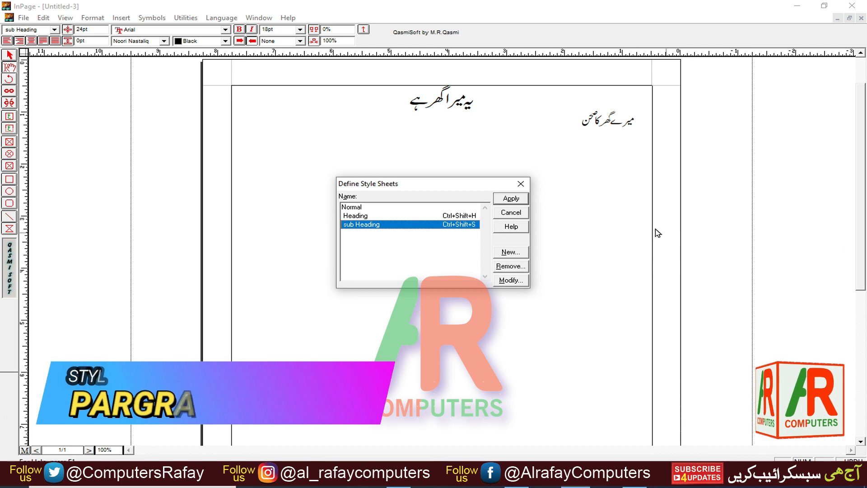
left_click(515, 252)
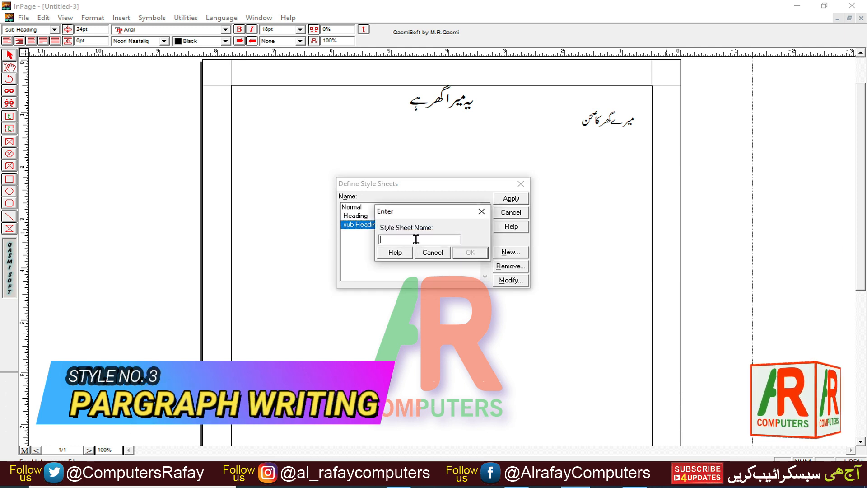
type("Pa")
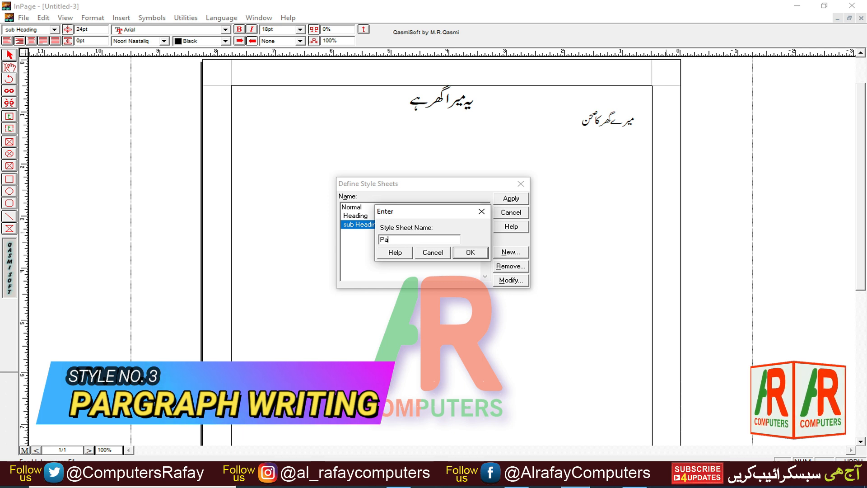
type("ragh")
type("agra")
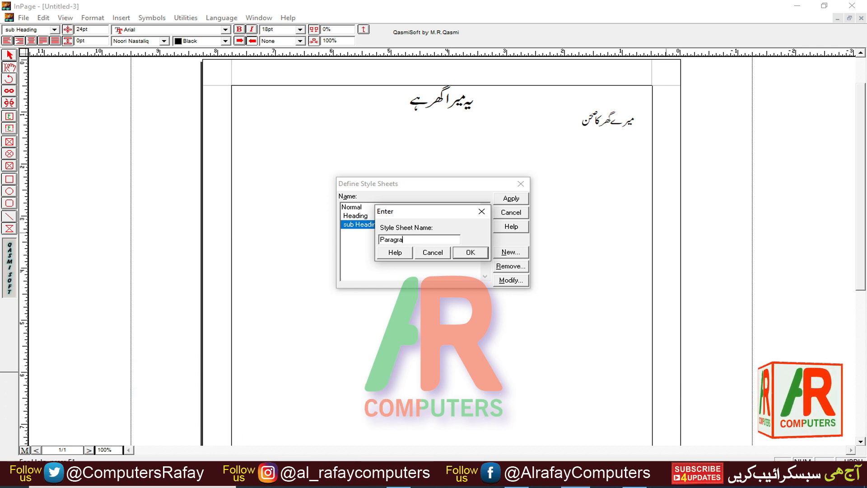
type("ph")
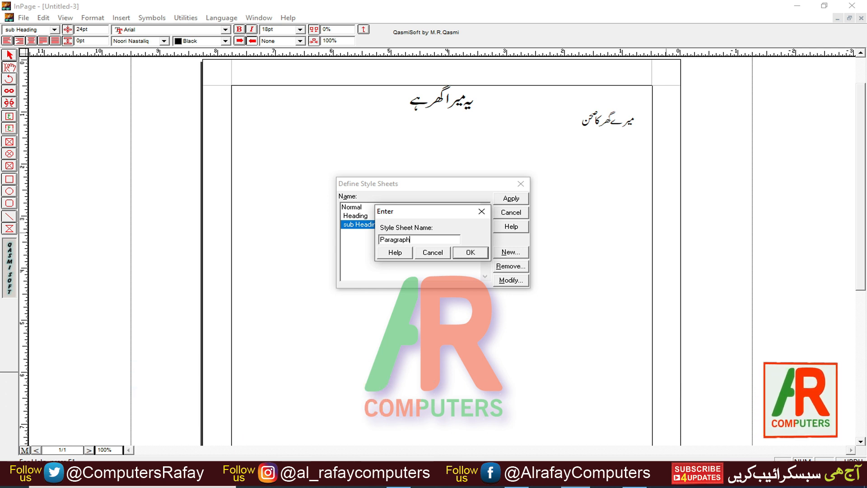
left_click(461, 256)
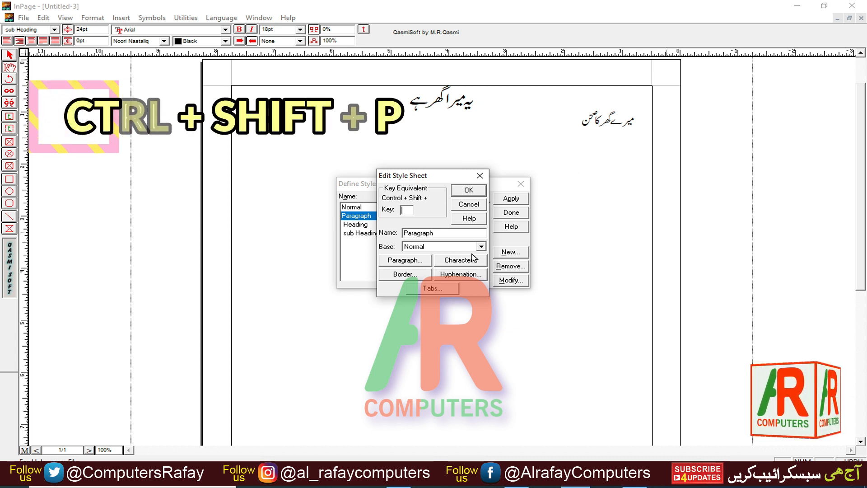
type("p")
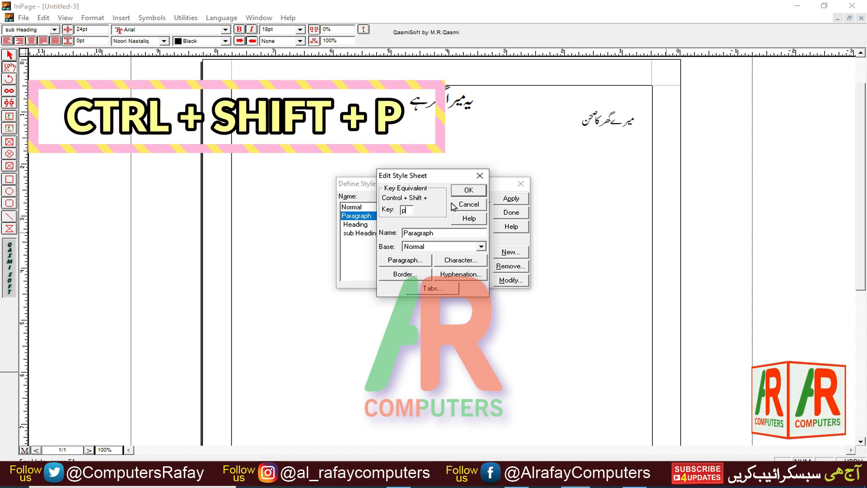
- Set the Paragraph style's character size to 14 and accept the character settings
left_click(456, 263)
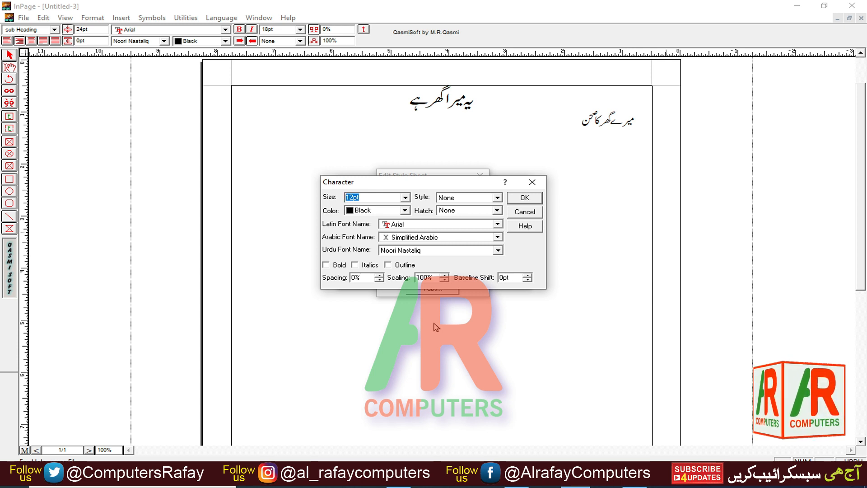
type("14")
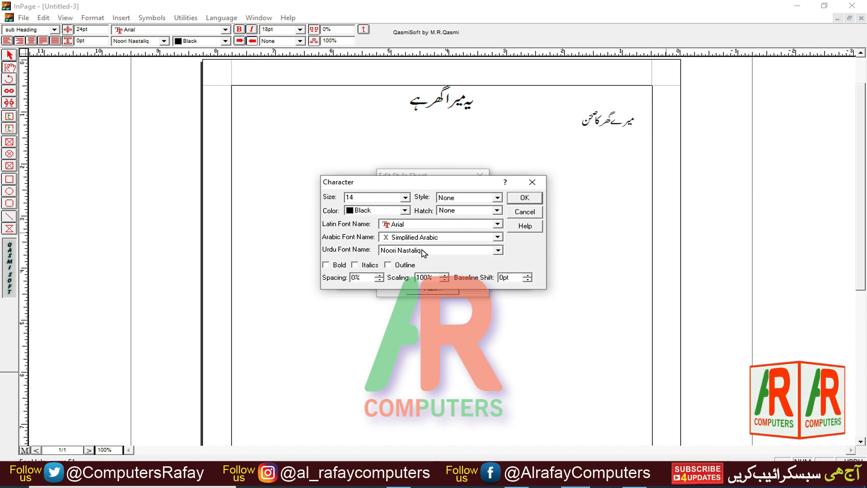
left_click(523, 198)
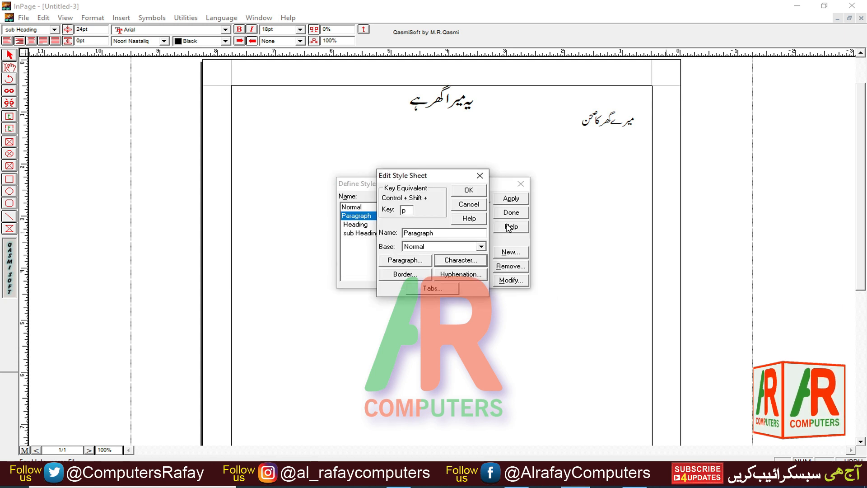
- Set the Paragraph style's first line indent to .5 and line height to 20, and accept the style sheet edits
left_click(409, 261)
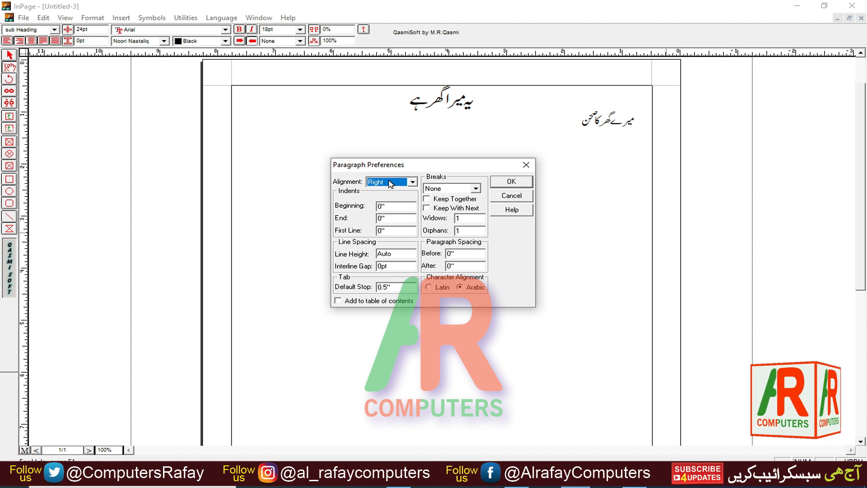
left_click_drag(391, 230, 373, 230)
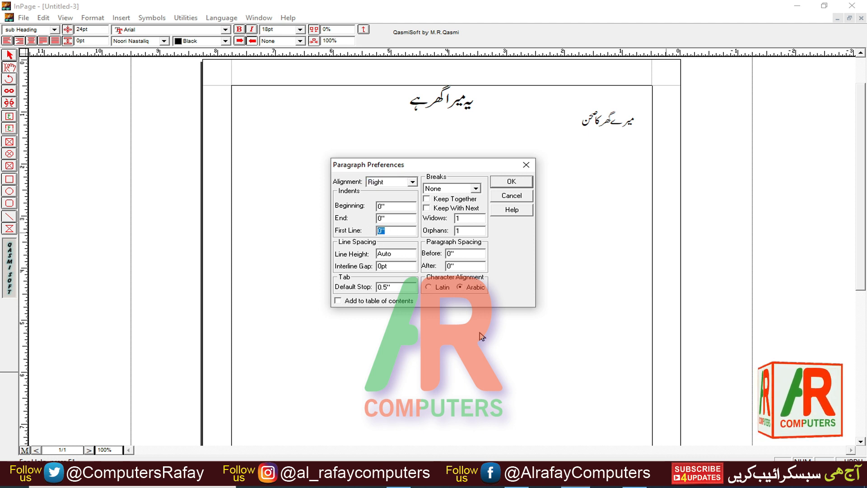
type(".5")
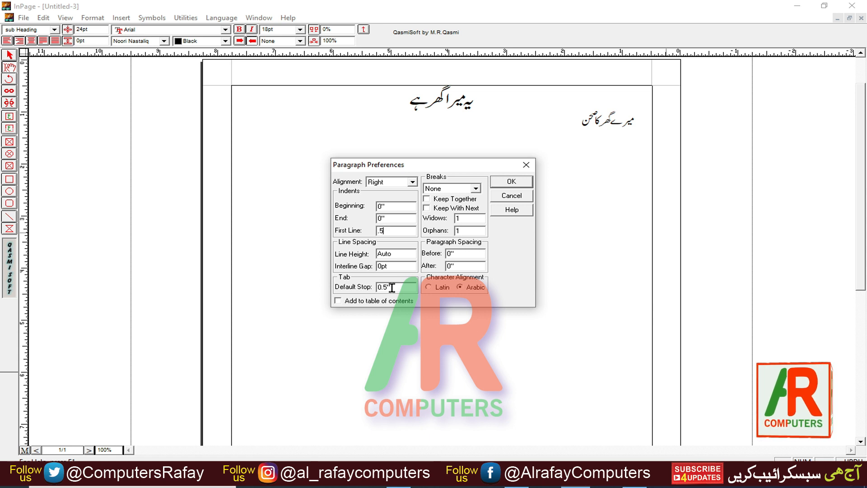
left_click_drag(404, 255, 357, 256)
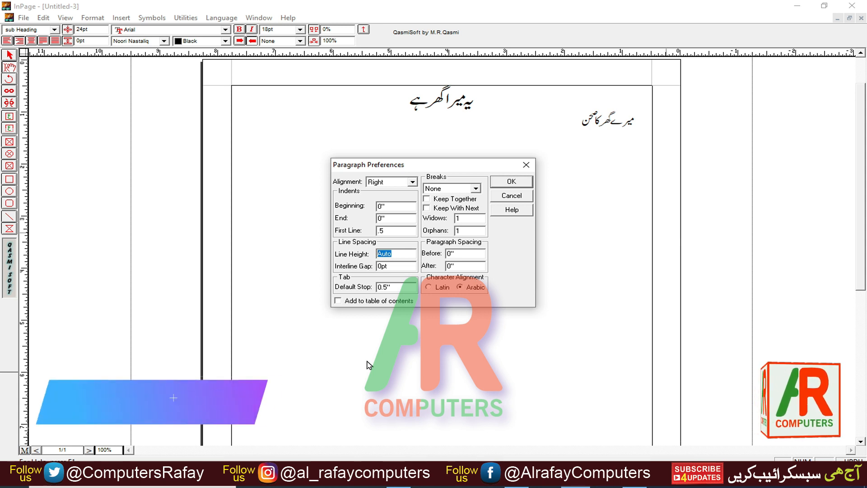
type("20")
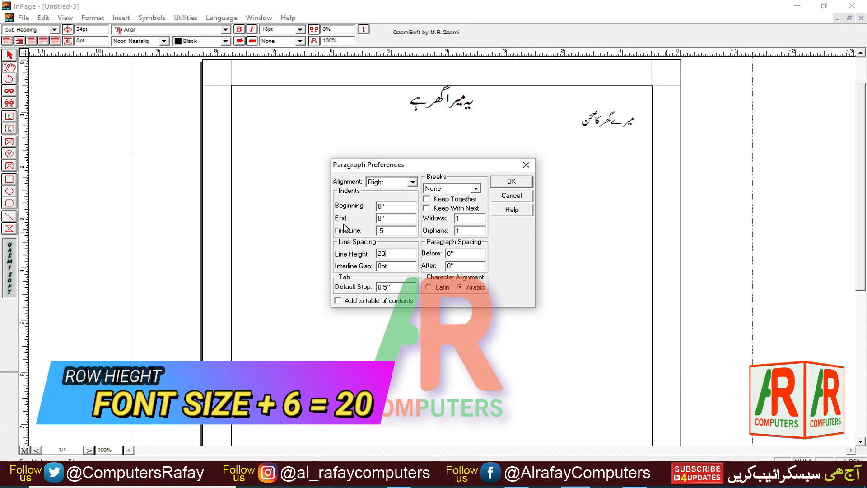
left_click(512, 182)
left_click(468, 190)
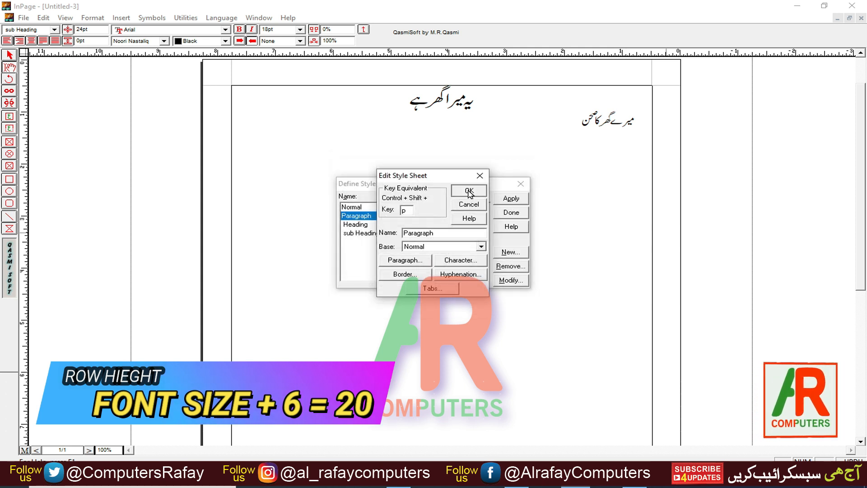
- Apply the Paragraph style to the third line and write "میرا گھر گلشن راوی کے بہت قریب ہے۔"
left_click(511, 199)
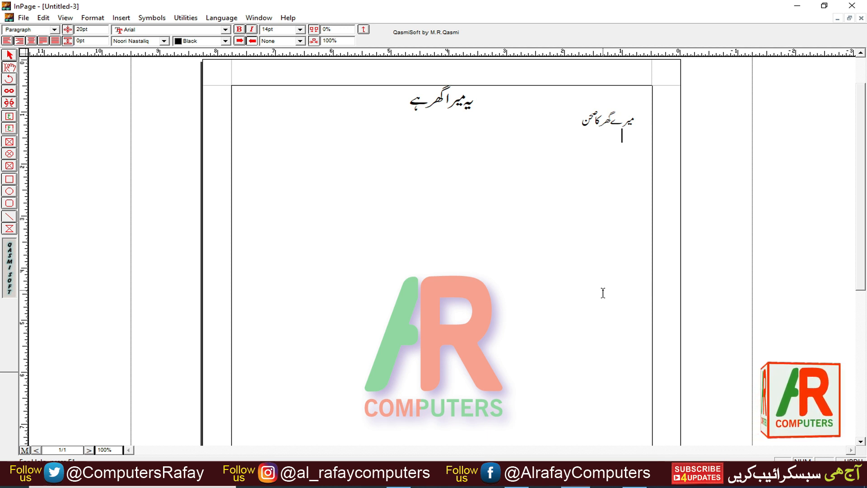
type("م")
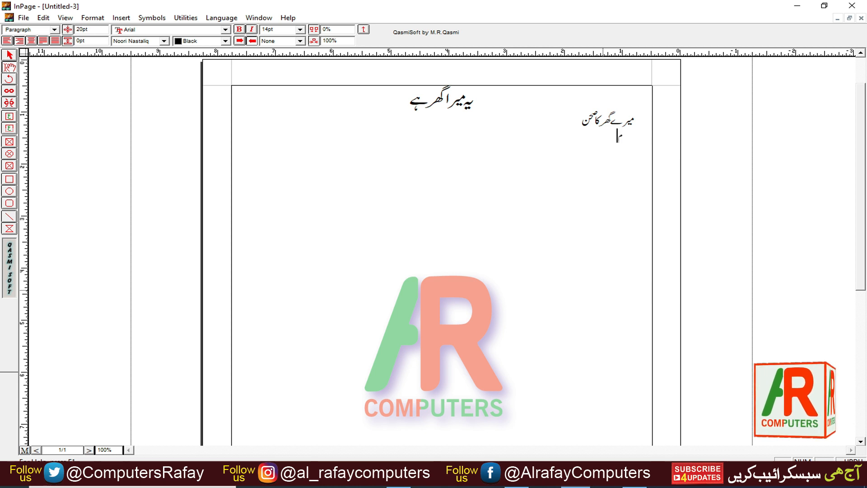
type("یرا گھر")
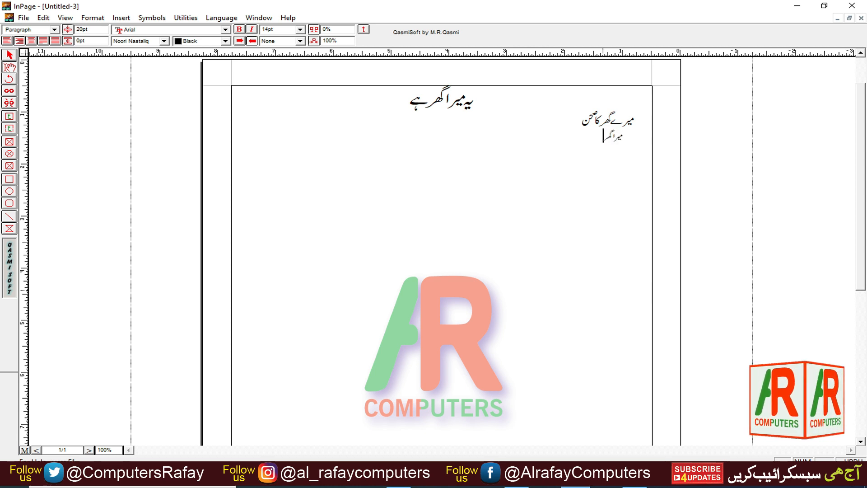
type(" گلشن")
type("را")
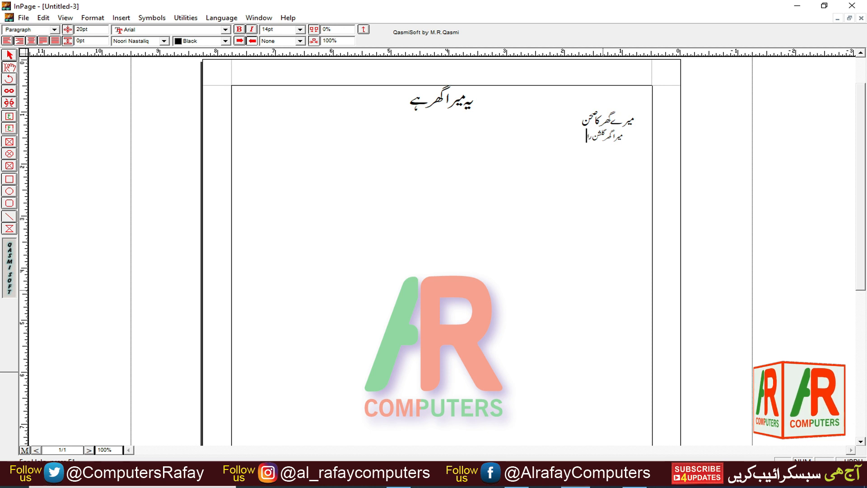
type("وی کے بہت")
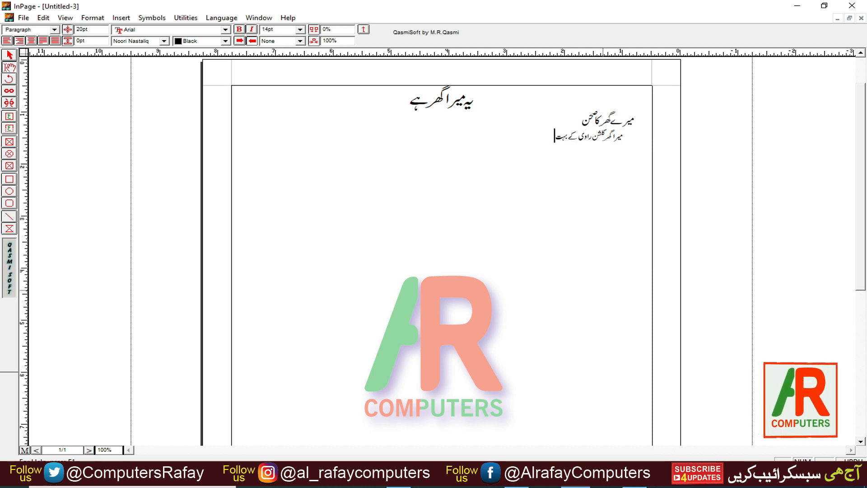
type(" قریب ہے۔")
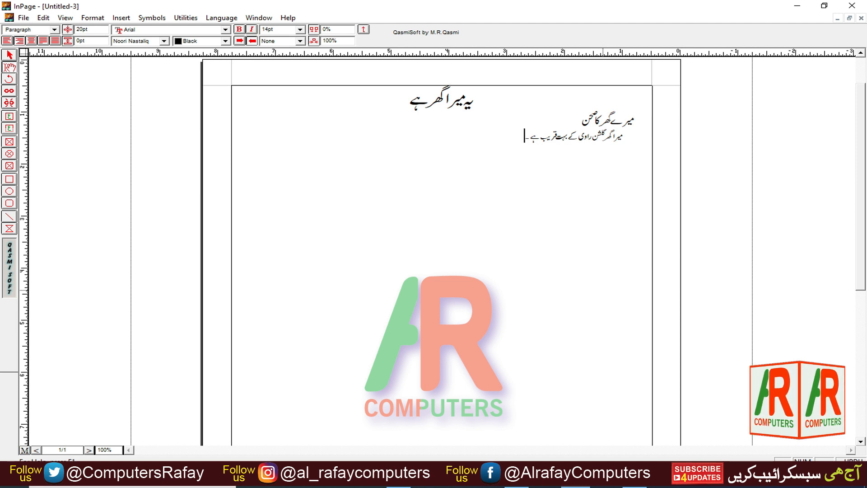
- Copy the sentence on the third line and paste it repeatedly after itself to build a paragraph about eight lines long
key("shift+Home")
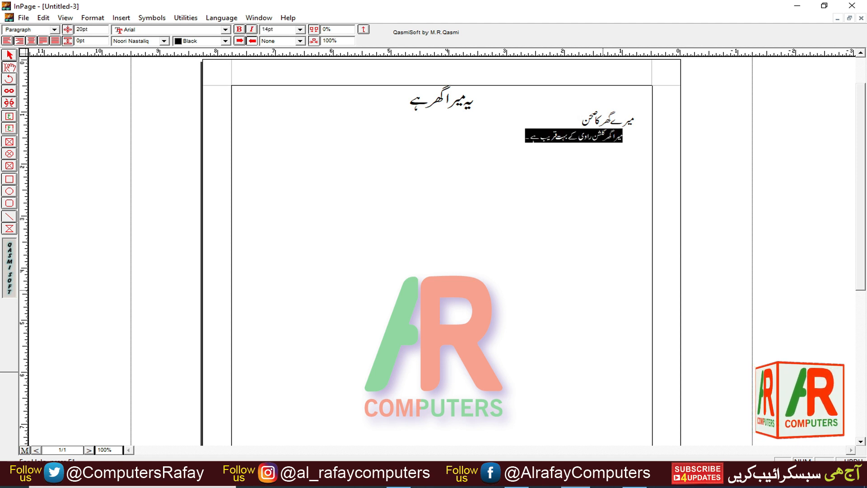
key("End")
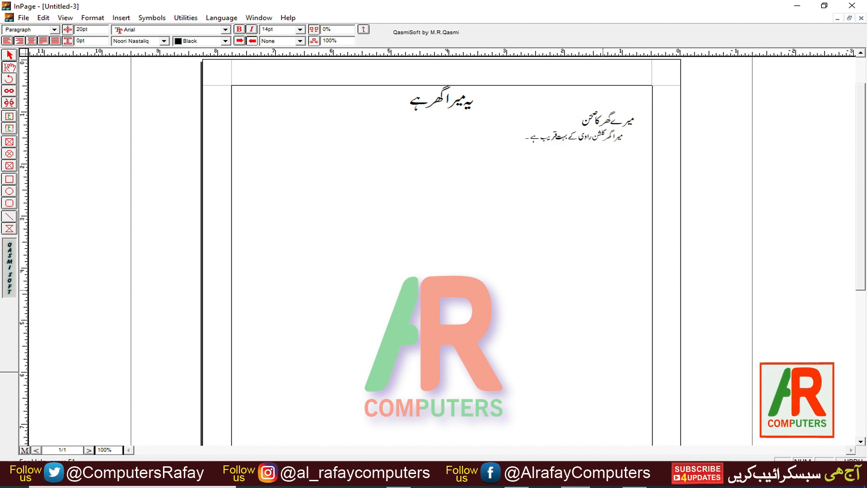
key("ctrl+v")
key("ctrl+v")
key("ctrl+v")
key("ctrl+v")
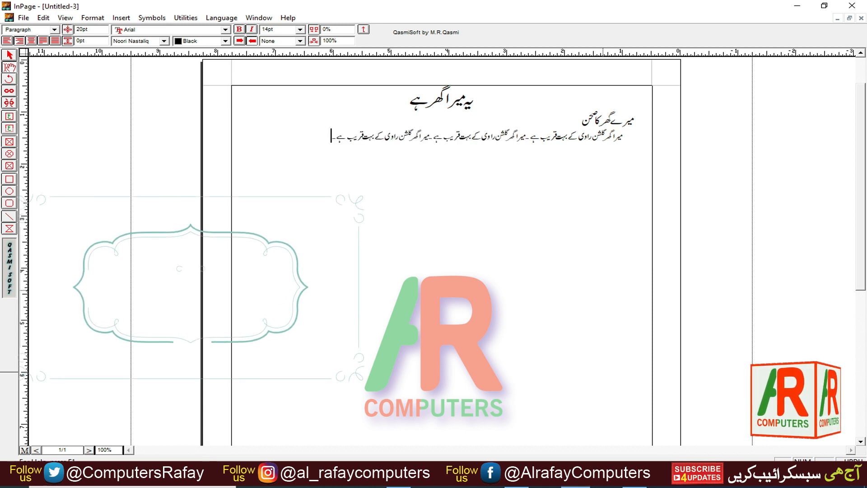
key("ctrl+v")
key("ctrl+v")
key("ctrl+v")
key("ctrl+v")
key("ctrl+v")
key("ctrl+v")
key("ctrl+v")
key("ctrl+v")
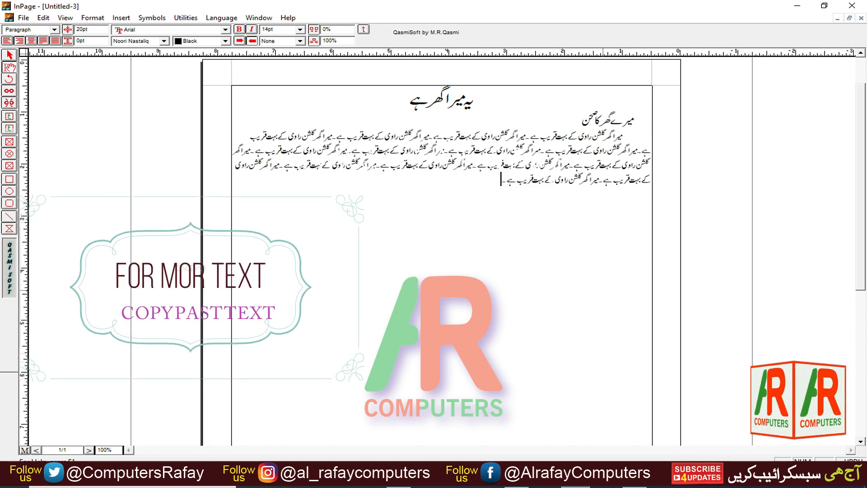
key("ctrl+v")
key("ctrl+v")
key("ctrl+v")
key("ctrl+v")
key("ctrl+v")
key("ctrl+v")
key("ctrl+v")
key("ctrl+v")
key("ctrl+v")
key("ctrl+v")
key("ctrl+v")
key("ctrl+v")
key("ctrl+v")
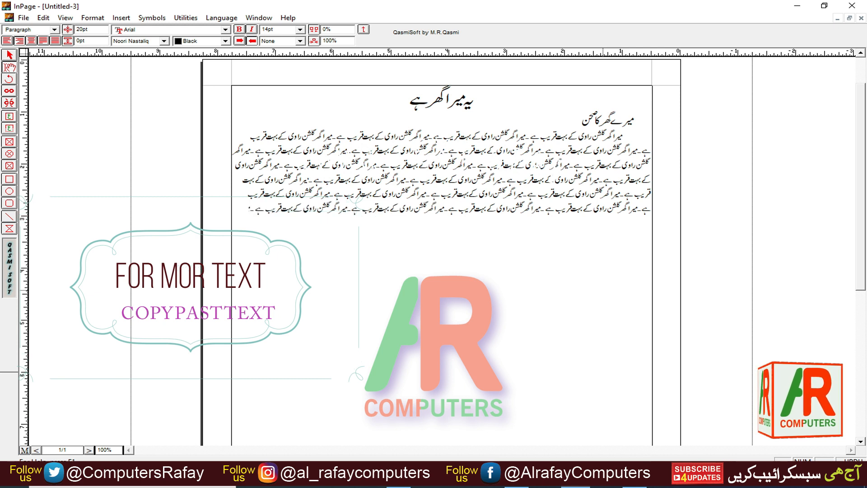
key("ctrl+v")
key("ctrl+v")
key("ctrl+v")
key("ctrl+v")
key("ctrl+v")
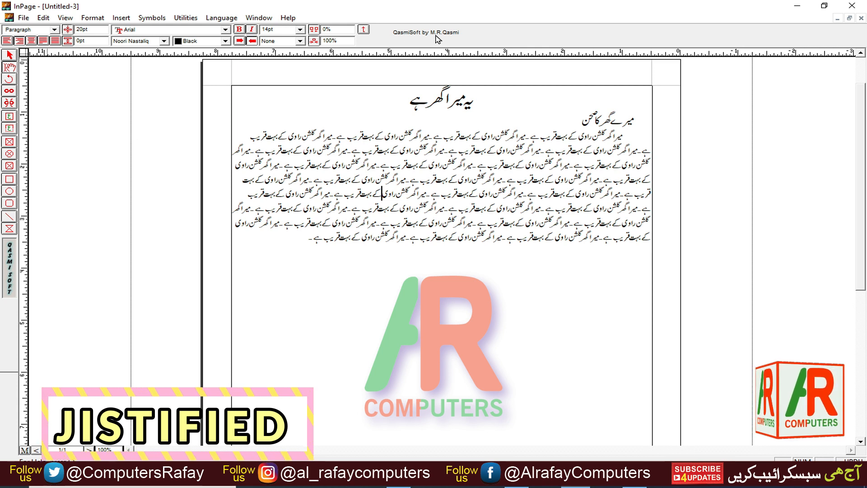
- Modify the Paragraph style sheet's alignment to Justified and apply the style to the Urdu paragraph
left_click(344, 171)
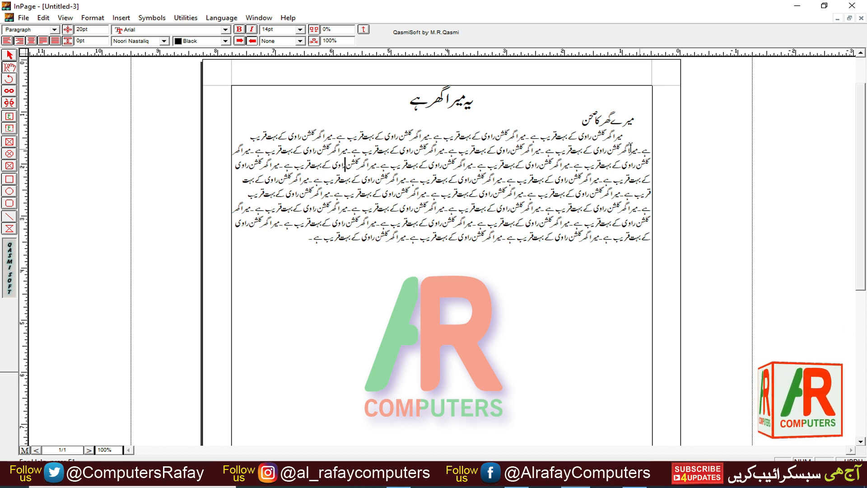
left_click(529, 208)
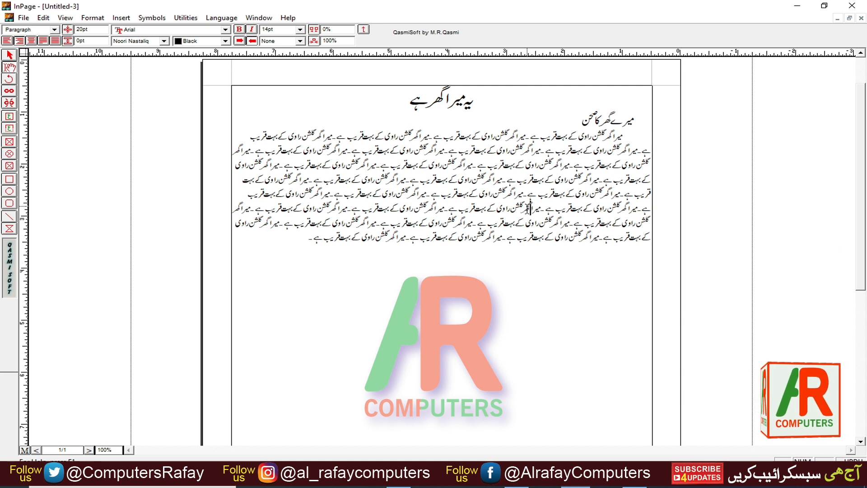
key("F12")
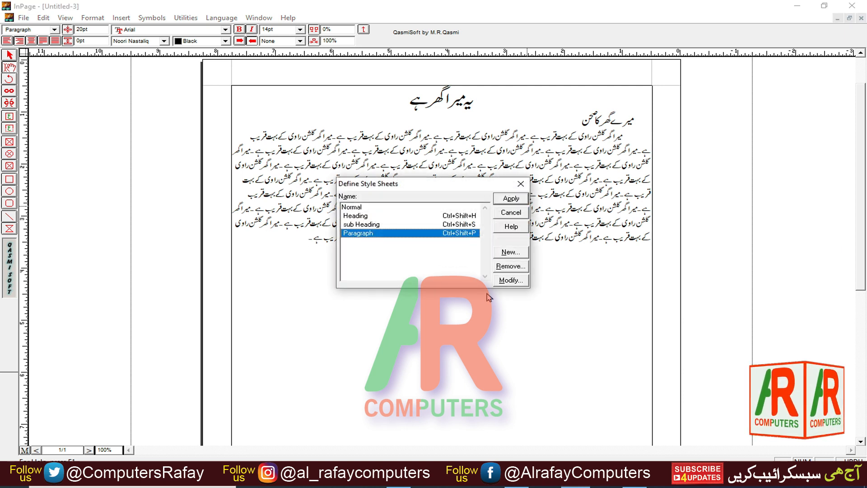
left_click(510, 280)
left_click(404, 260)
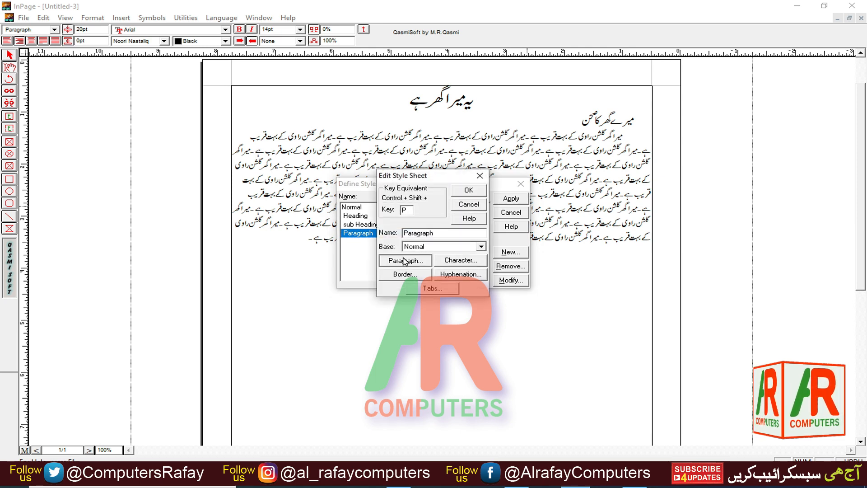
left_click(397, 181)
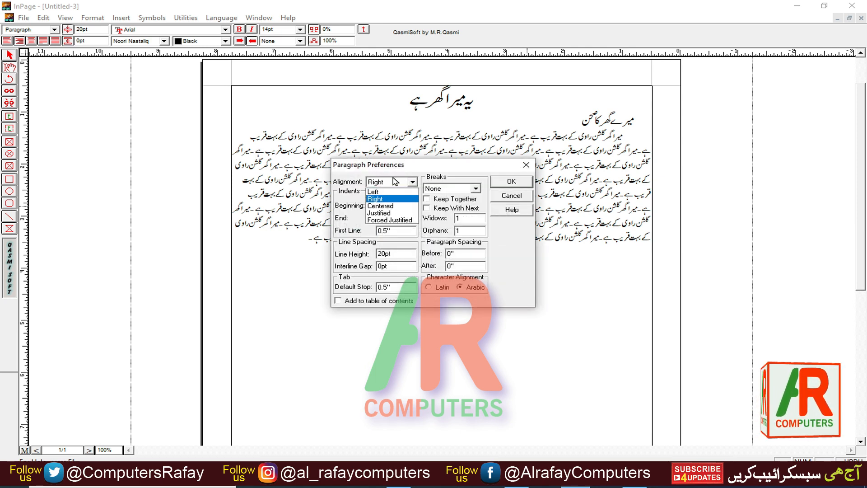
left_click(389, 214)
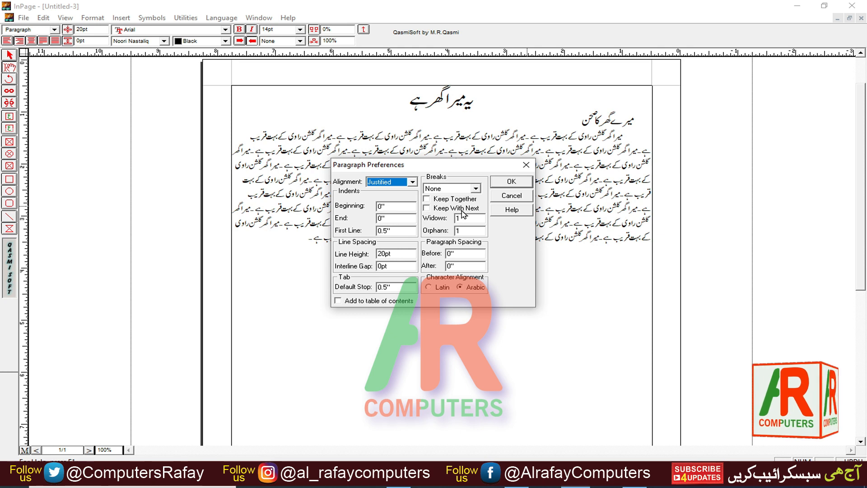
left_click(507, 181)
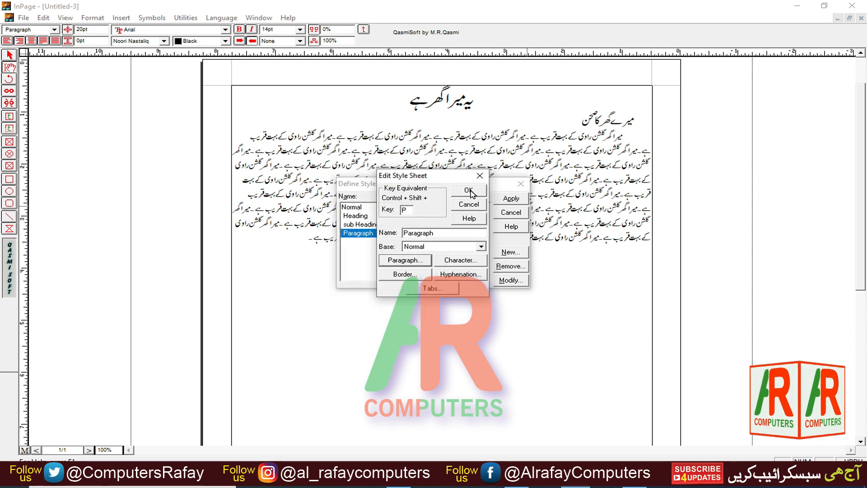
left_click(471, 192)
left_click(509, 199)
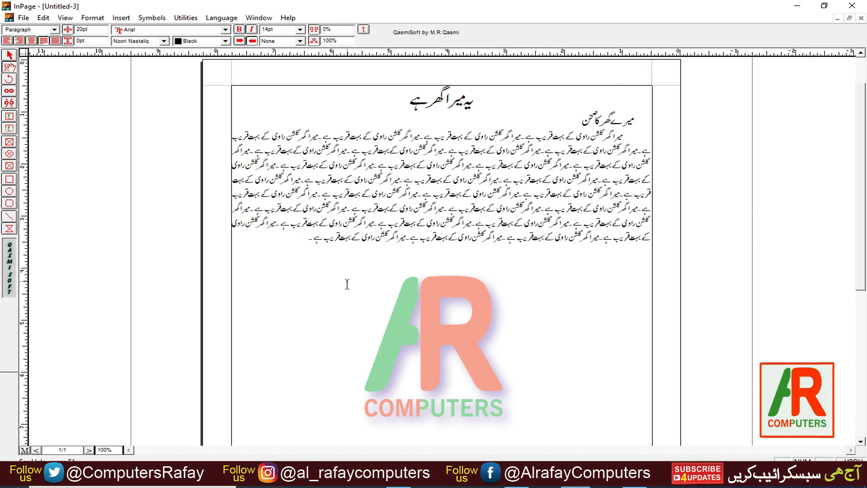
- Start a new line below the paragraph and create a style sheet named Arabic with key equivalent Control + Shift + A
key("Return")
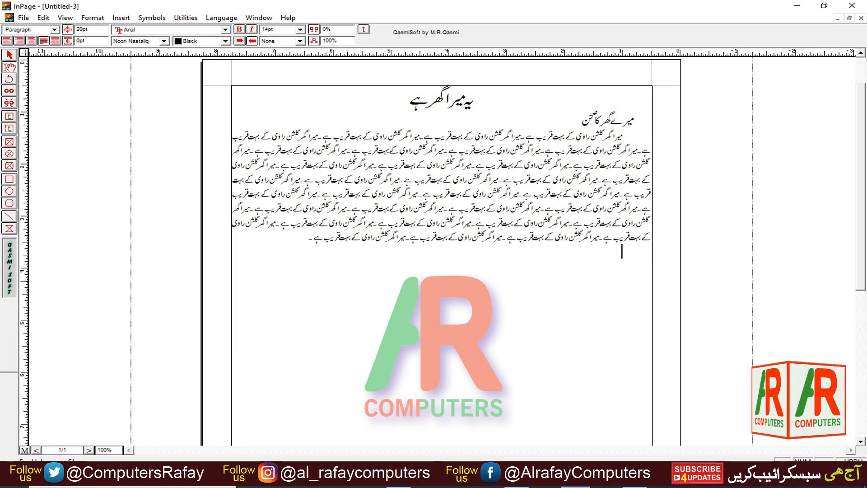
key("F11")
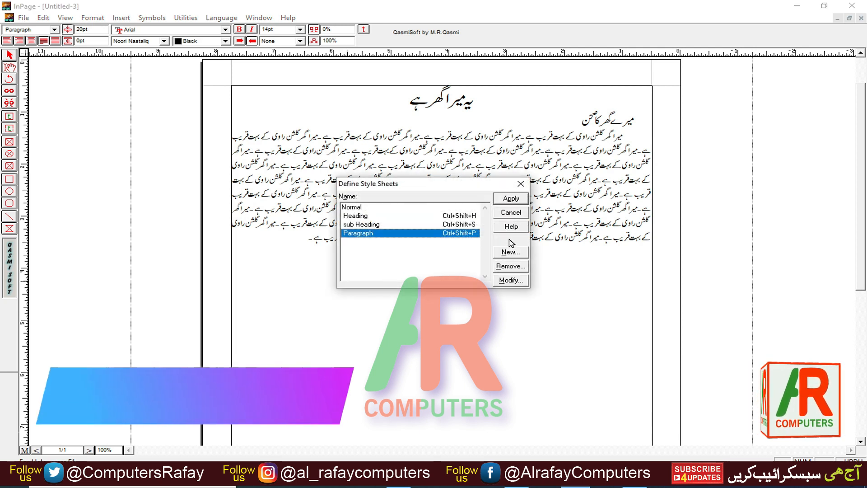
left_click(510, 253)
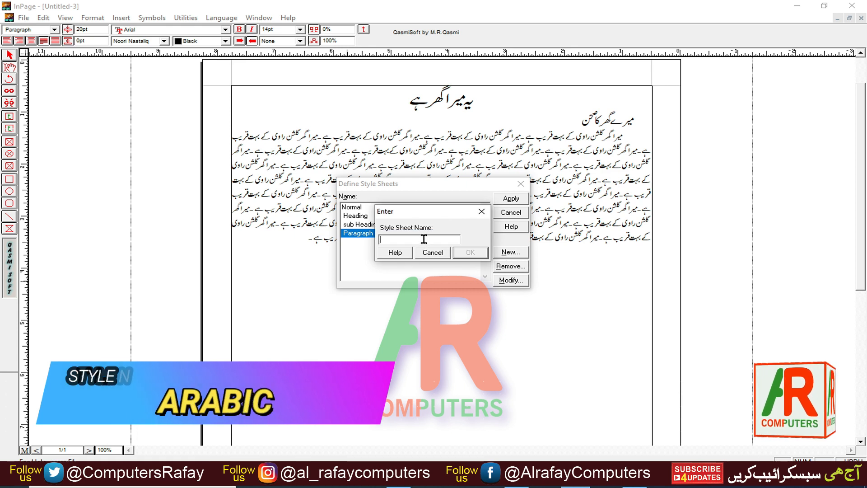
type("Arabic")
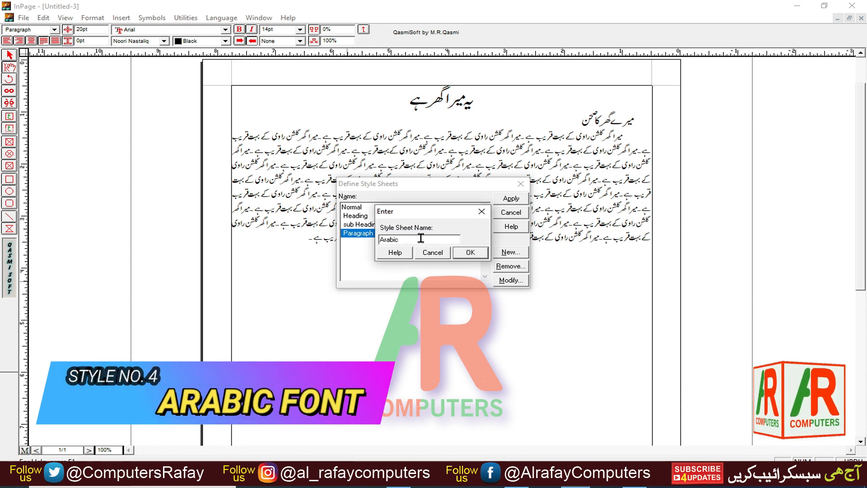
left_click(465, 253)
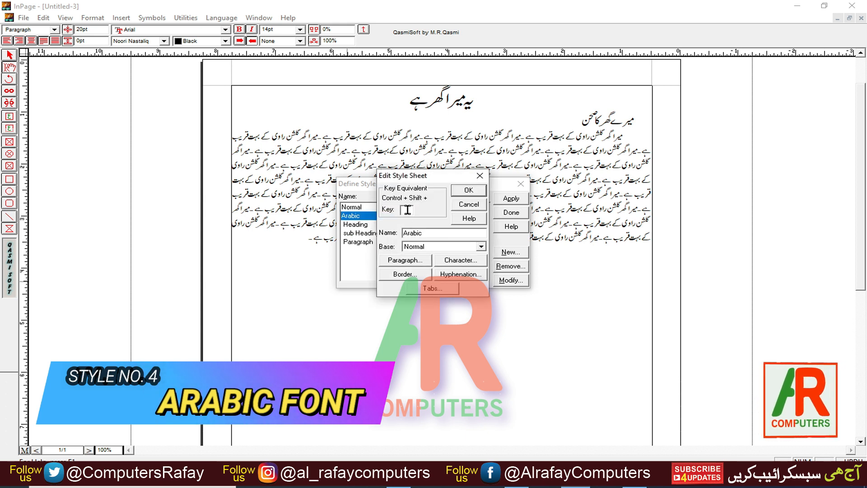
type("a")
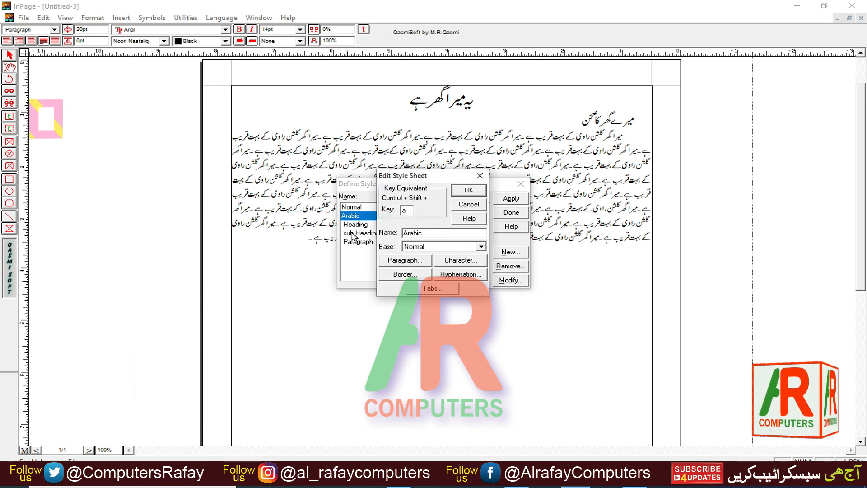
- Set the Arabic style's character size to 17 and its Urdu font to Trad Arabic Bold, and accept the character settings
left_click(459, 260)
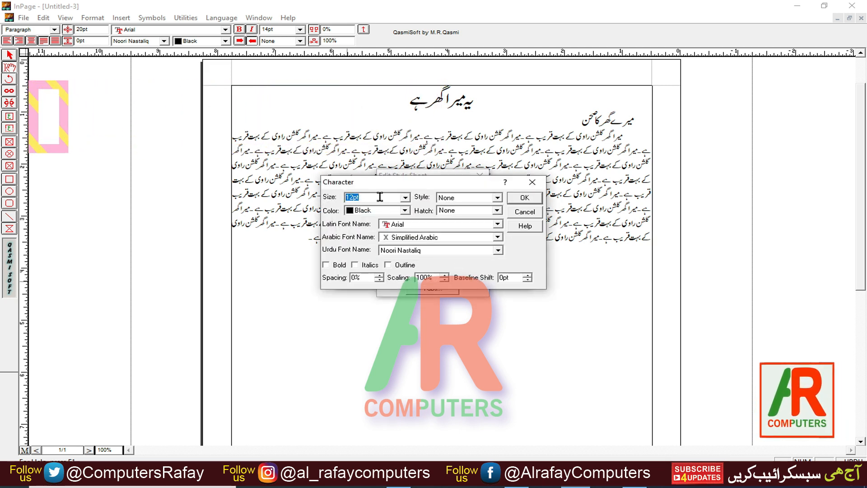
type("17")
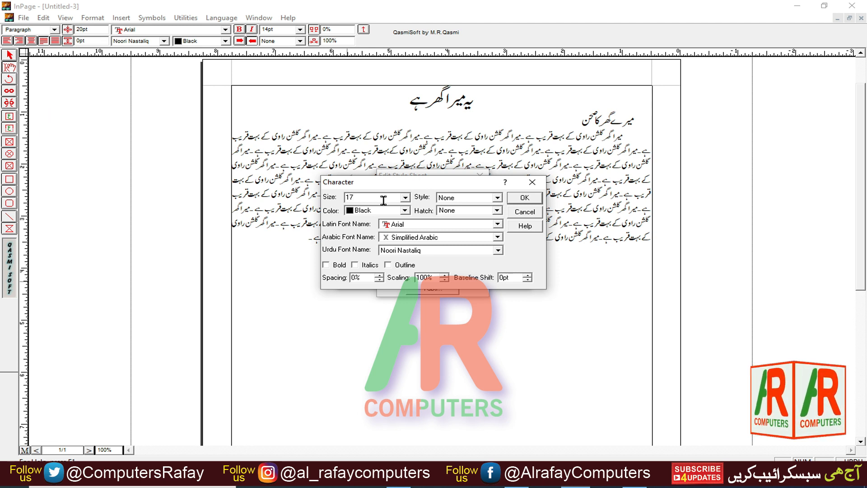
left_click(408, 251)
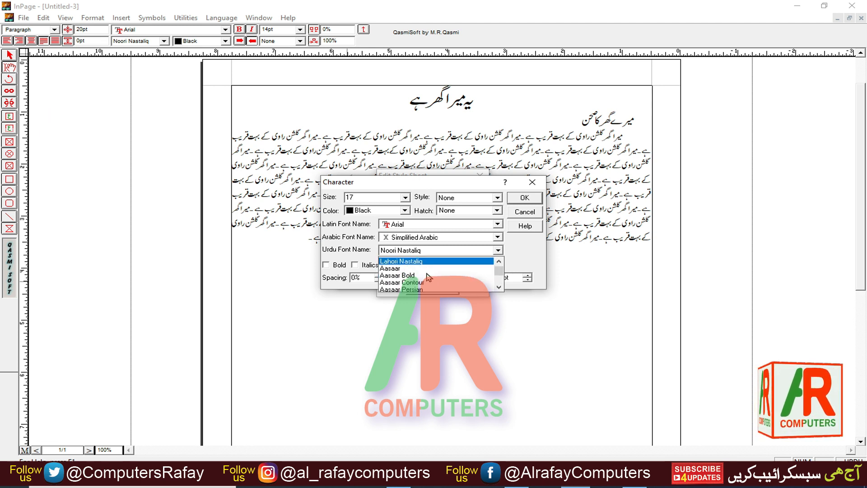
scroll(427, 276, "down", 8)
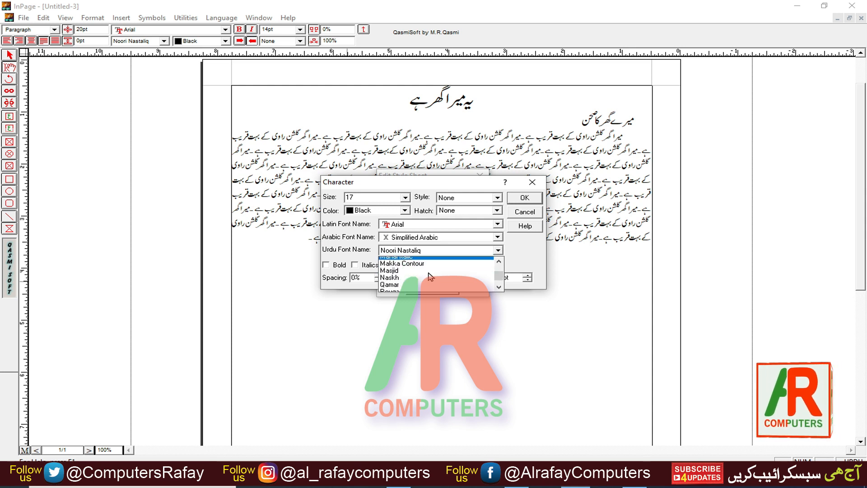
scroll(429, 277, "down", 5)
scroll(428, 276, "up", 2)
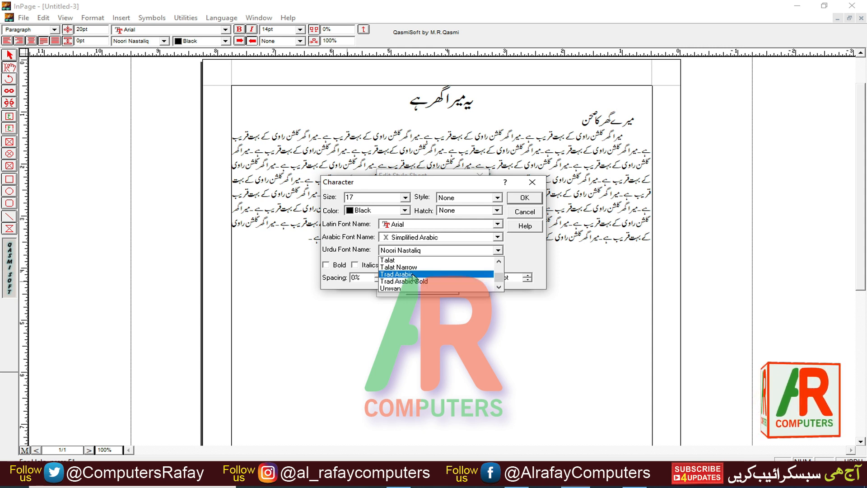
left_click(420, 281)
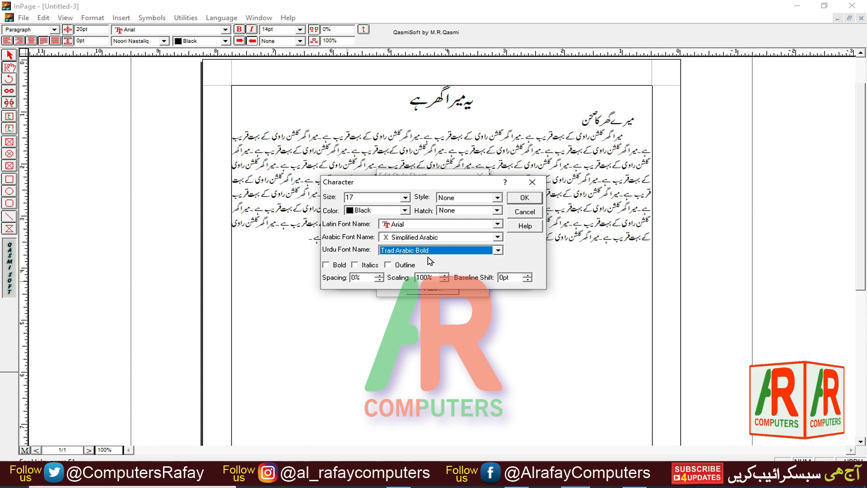
left_click(519, 200)
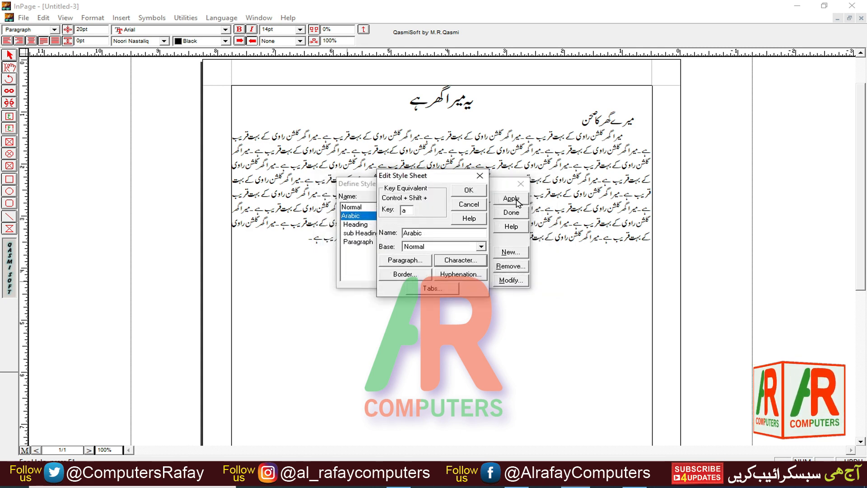
- Set the Arabic style's alignment to Justified, line height to 23 and first line indent to .5, and accept the style sheet edits
left_click(415, 261)
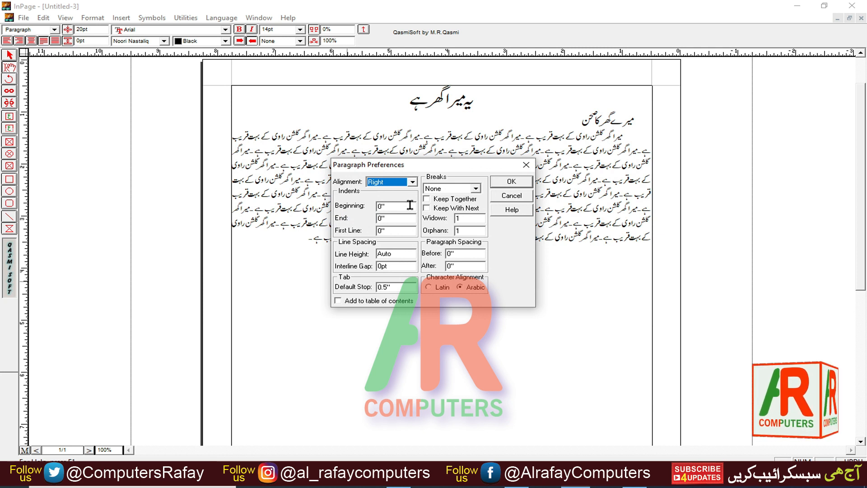
left_click(392, 183)
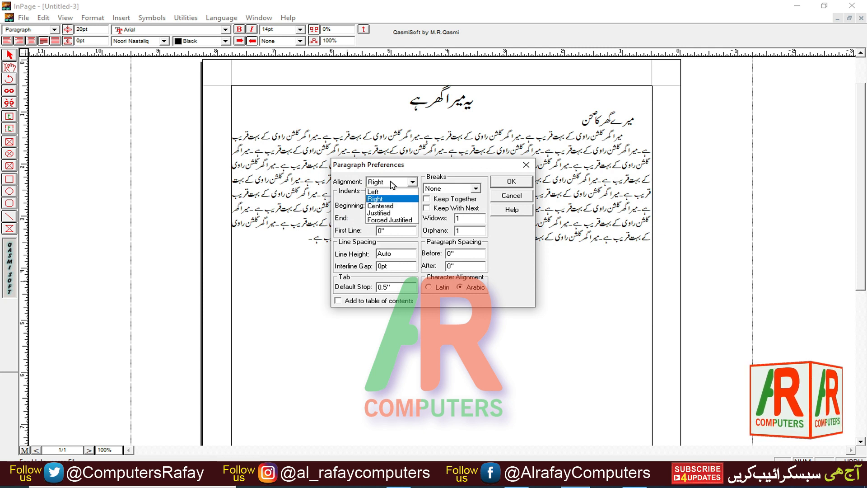
left_click(392, 213)
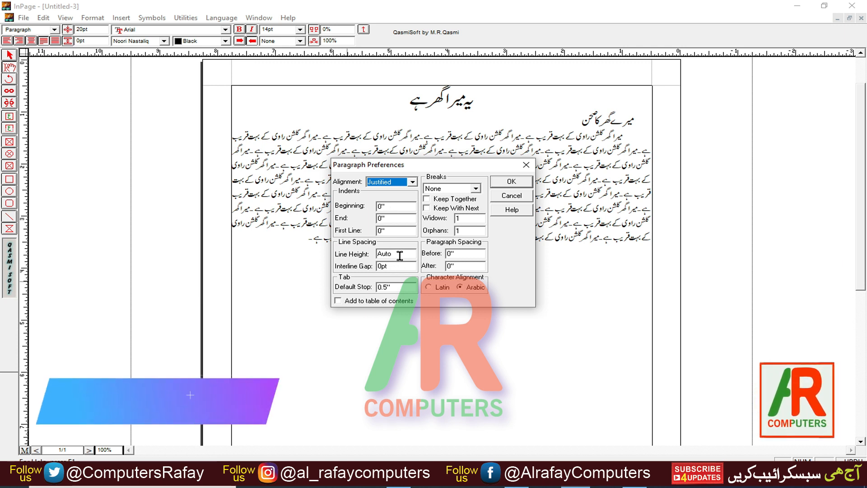
double_click(384, 253)
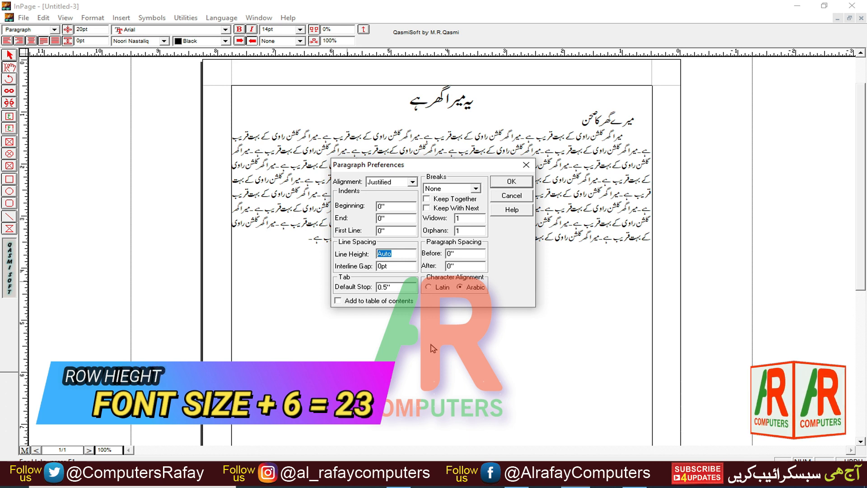
type("23")
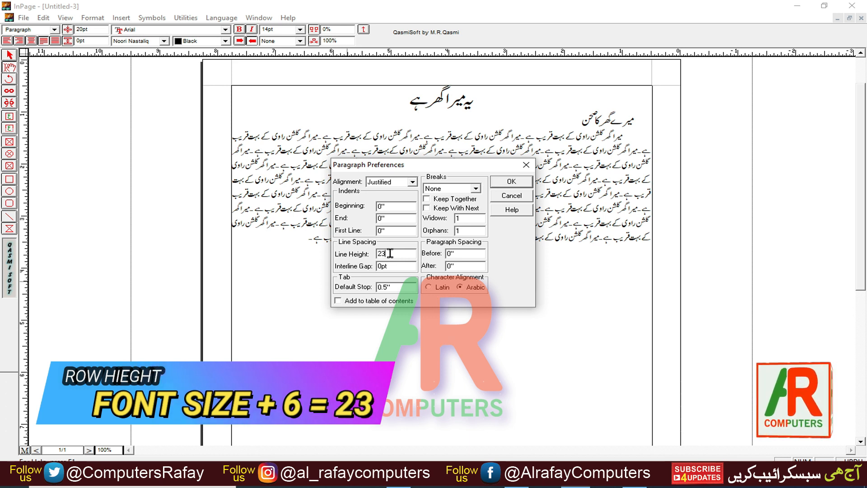
left_click_drag(397, 231, 373, 231)
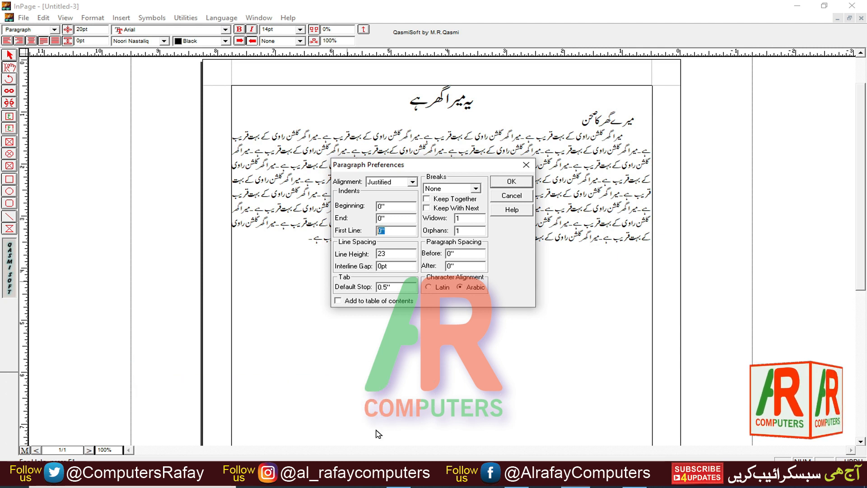
key("BackSpace")
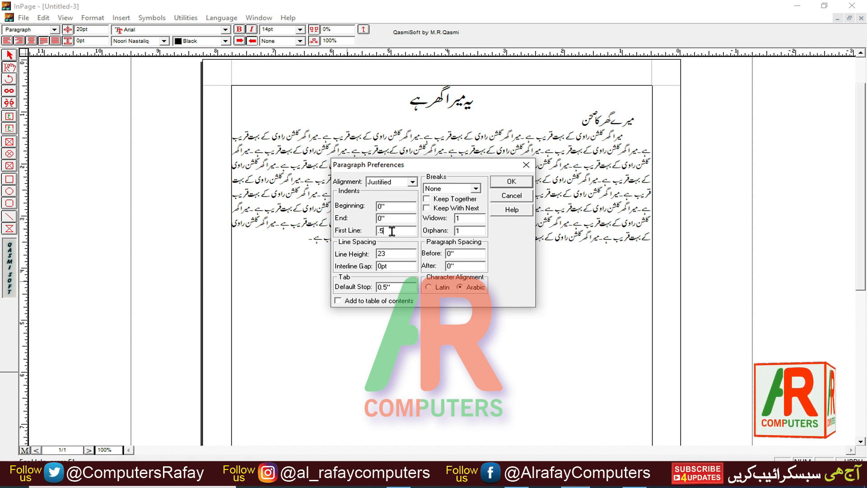
left_click(512, 183)
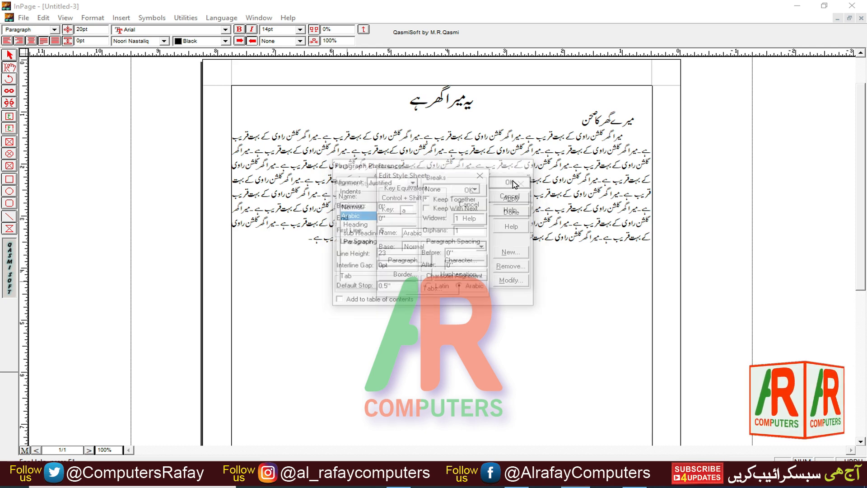
left_click(467, 190)
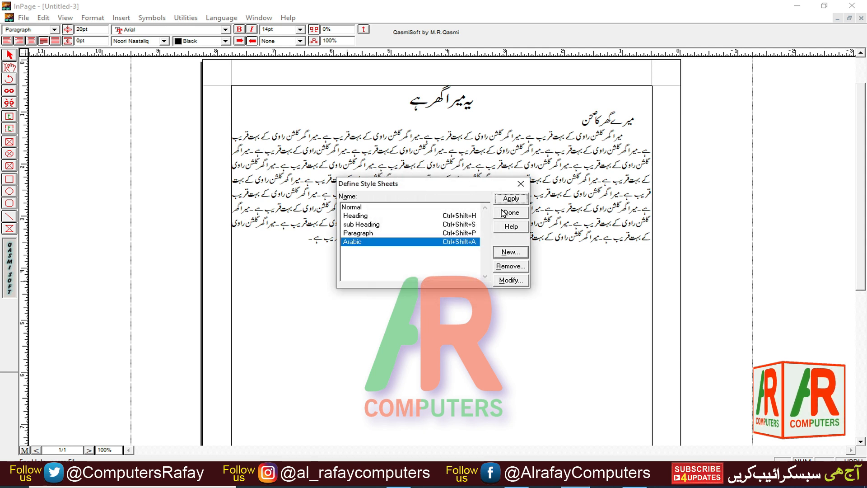
- Apply the Arabic style to the new line and write "بسم اللہ الرحمن الرحیم۔"
left_click(506, 200)
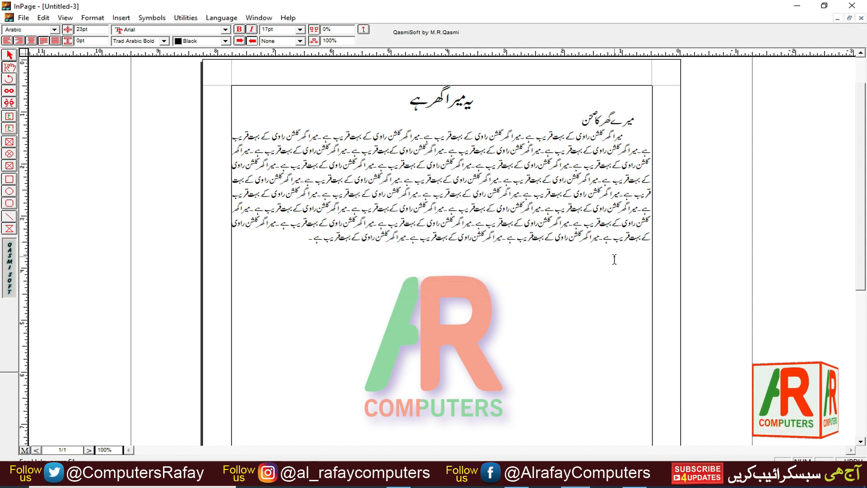
type("ب")
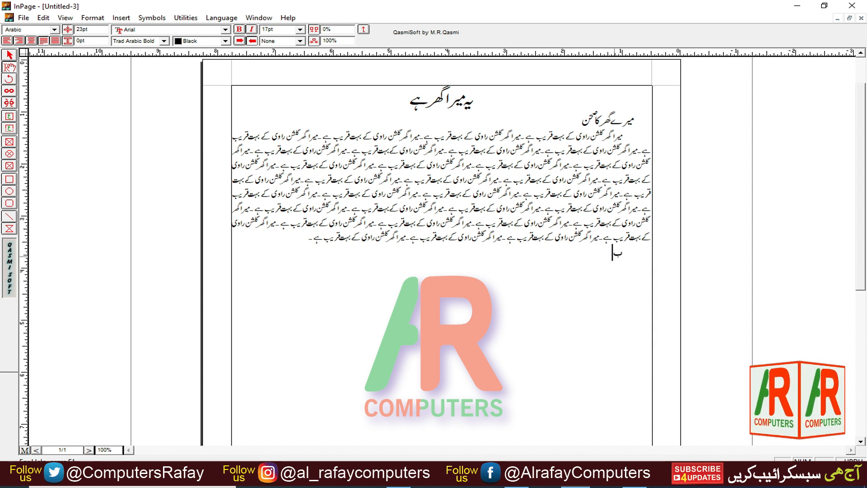
type("سم اللہ الر")
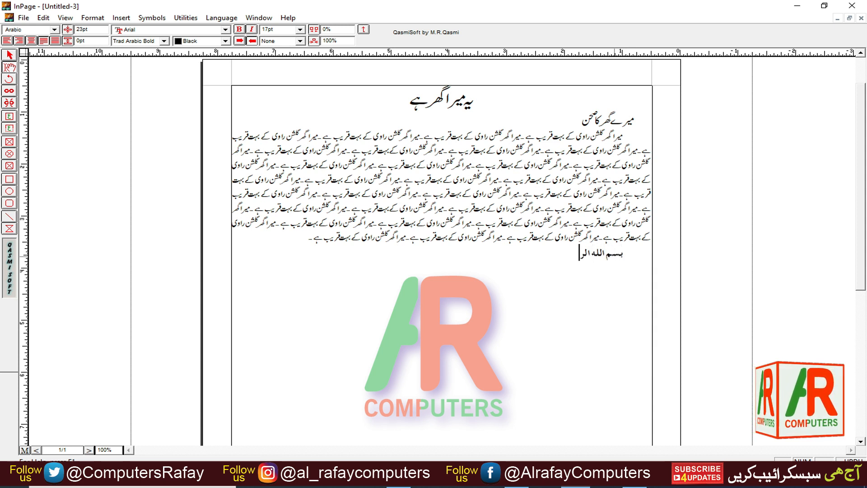
type("حمن الرحیم۔")
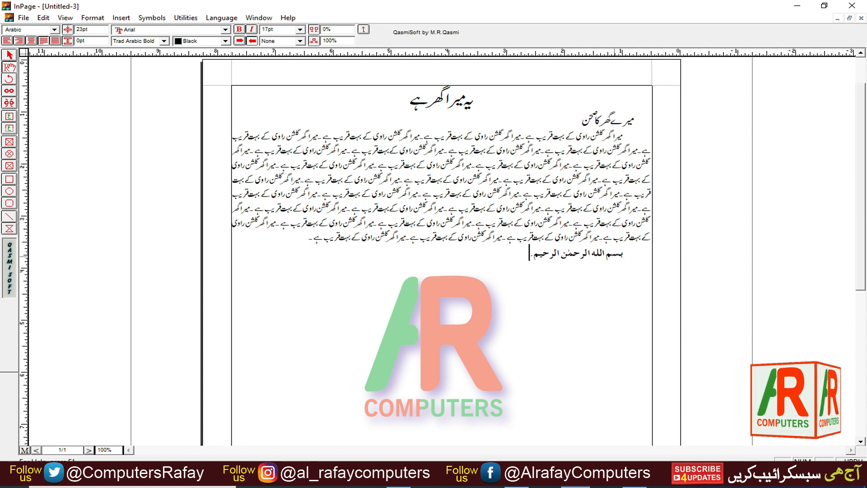
- Copy the phrase "بسم الله الرحمٰن الرحيم." and paste it repeatedly after itself to build an Arabic paragraph of seven lines
key("shift+Right")
key("shift+Right")
key("shift+Right")
key("shift+Right")
key("shift+Right")
key("shift+Right")
key("shift+Right")
key("shift+Right")
key("shift+Right")
key("shift+Right")
key("shift+Right")
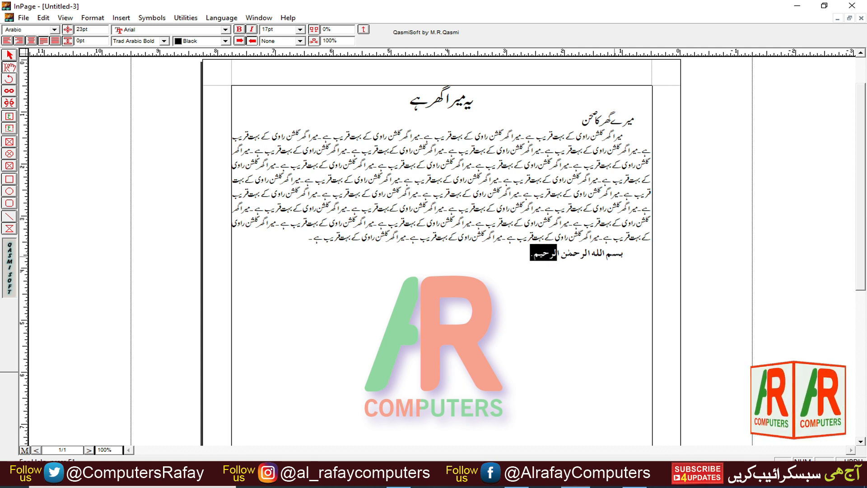
key("shift+Right")
key("shift+Right")
key("shift+Right")
key("shift+Right")
key("shift+Right")
key("shift+Right")
key("shift+Right")
key("shift+Right")
key("shift+Right")
key("shift+Right")
key("shift+Right")
key("shift+Right")
key("shift+Right")
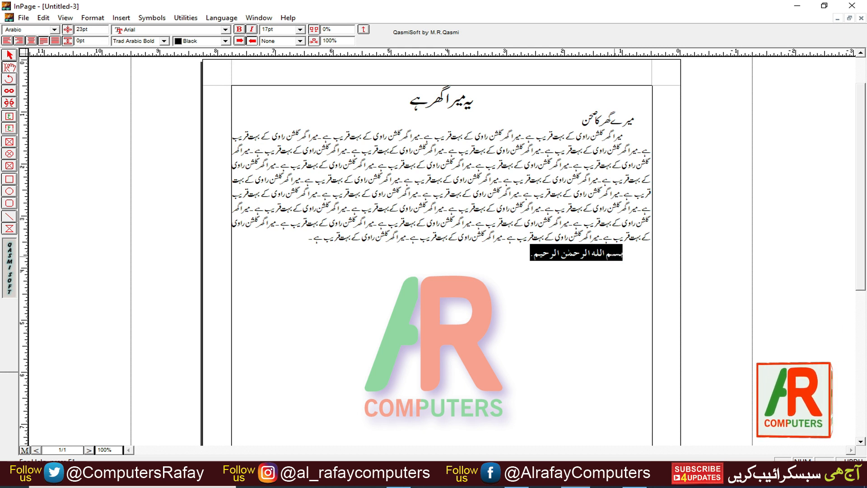
key("shift+Right")
key("shift+Left")
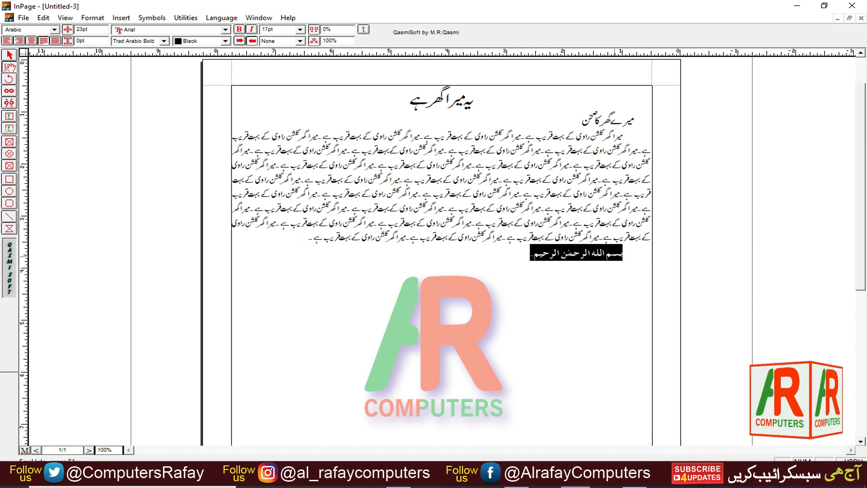
key("Left")
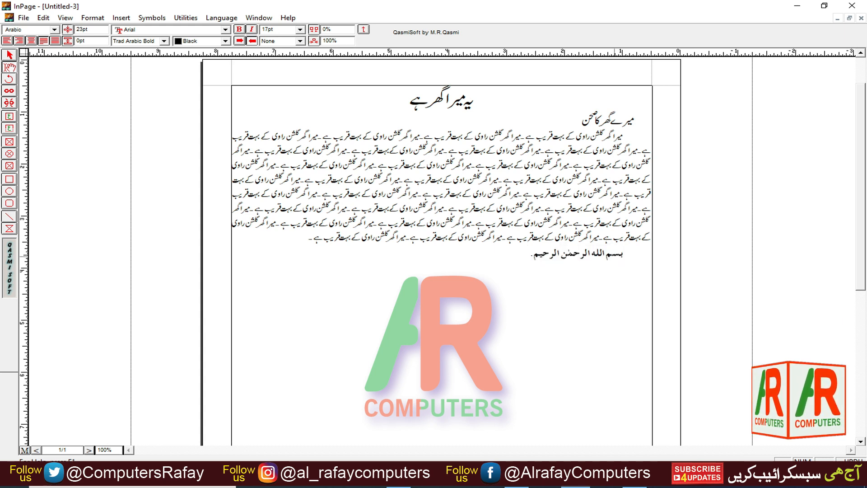
key("ctrl+v")
key("ctrl+v")
key("ctrl+v")
key("ctrl+v")
key("ctrl+v")
key("ctrl+v")
key("ctrl+v")
key("ctrl+v")
key("ctrl+v")
key("ctrl+v")
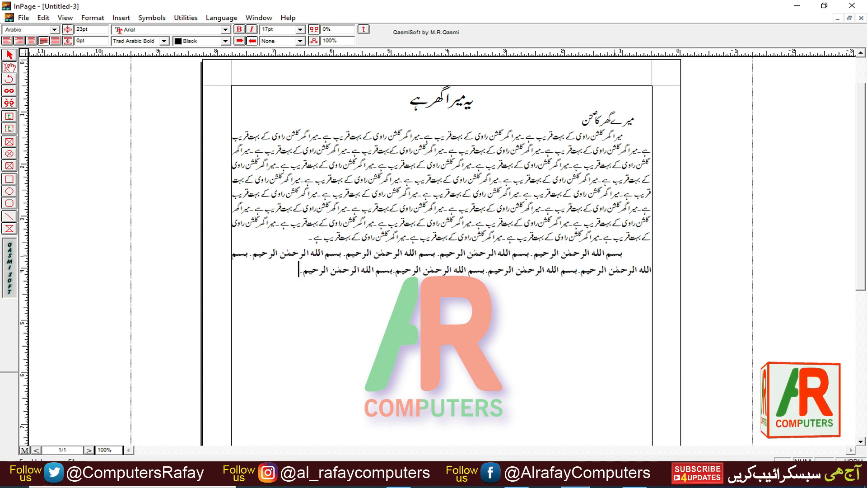
key("ctrl+v")
key("ctrl+v")
key("ctrl+v")
key("ctrl+v")
key("ctrl+v")
key("ctrl+v")
key("ctrl+v")
key("ctrl+v")
key("ctrl+v")
key("ctrl+v")
key("ctrl+v")
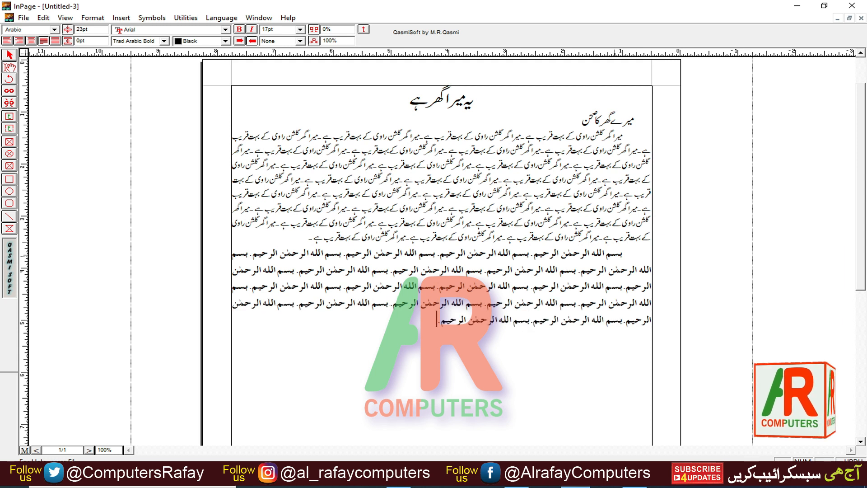
key("ctrl+v")
key("ctrl+v")
key("ctrl+v")
key("ctrl+v")
key("ctrl+v")
key("ctrl+v")
key("ctrl+v")
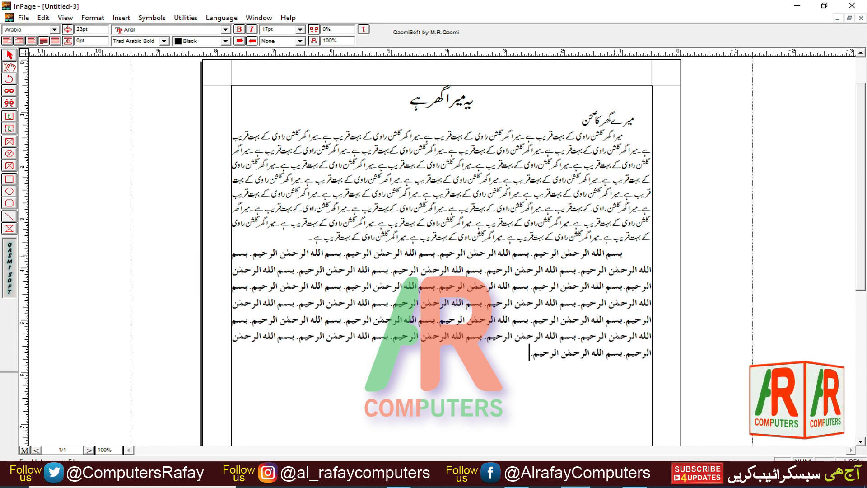
type("بسم الله الرحمٰن الرحيم.")
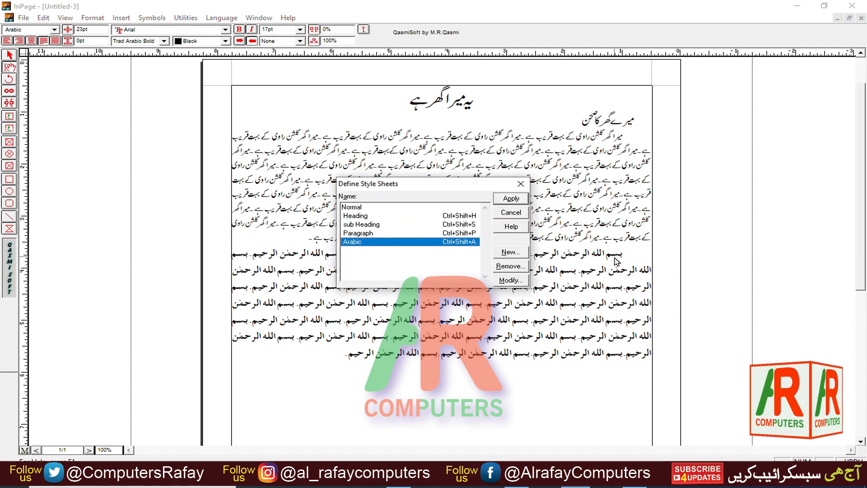
- Create a style sheet named Indentation with key equivalent Control + Shift + I
left_click(507, 253)
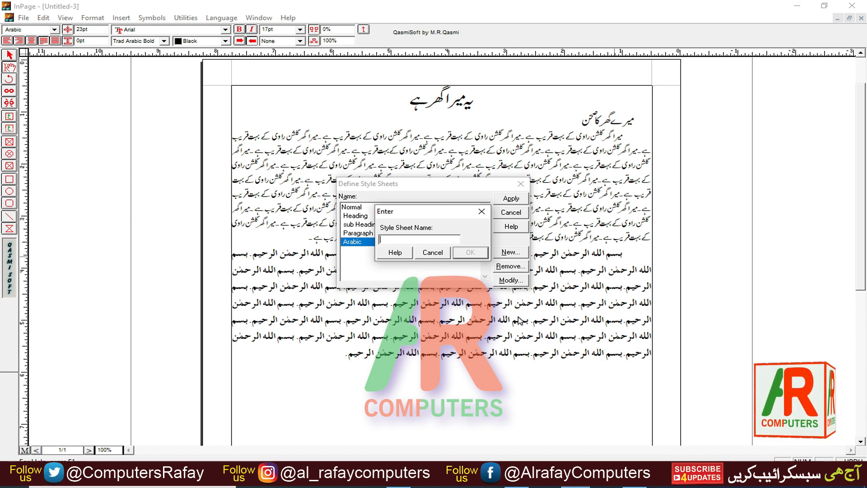
type("In")
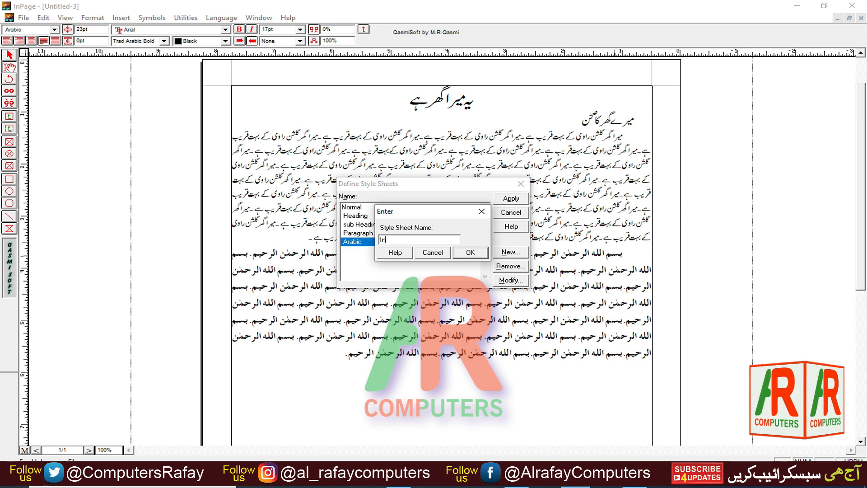
type("denta")
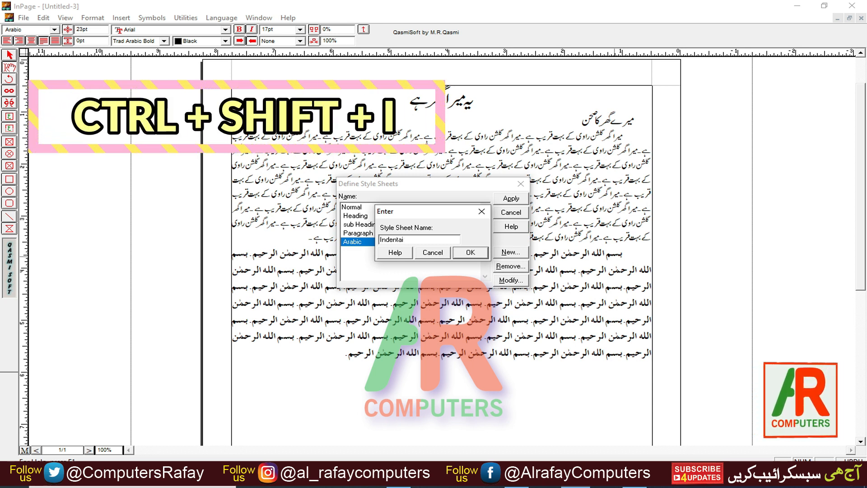
type("tion")
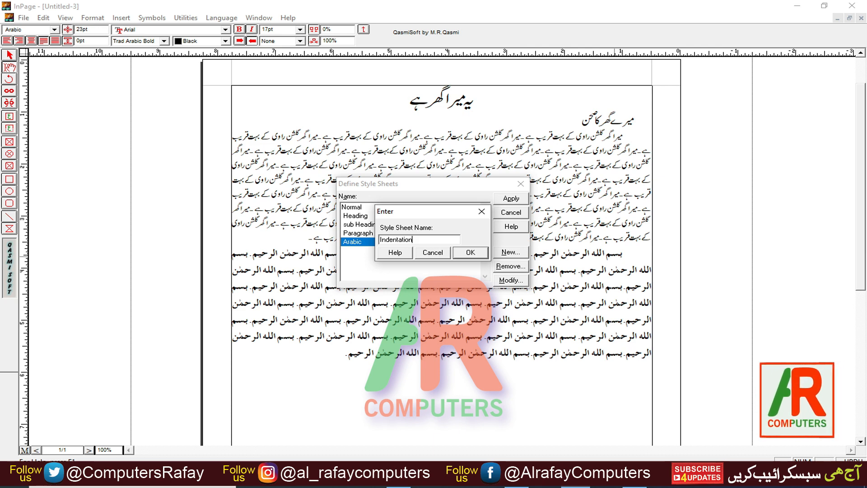
left_click(472, 255)
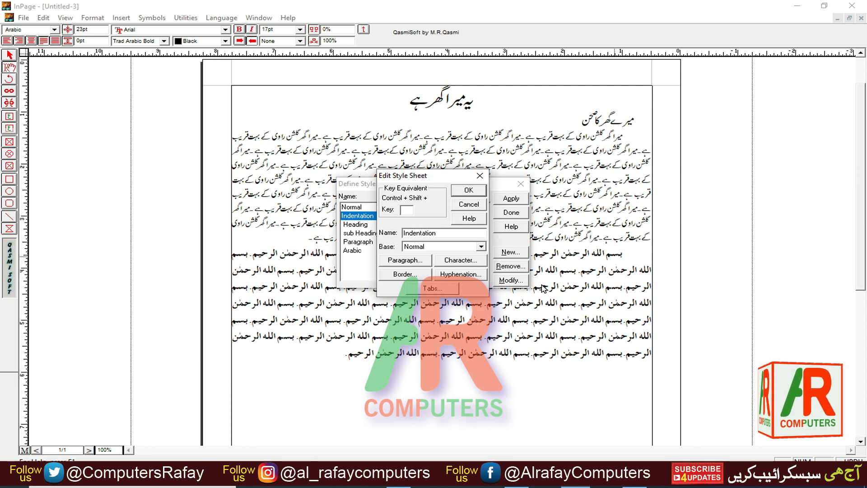
type("I")
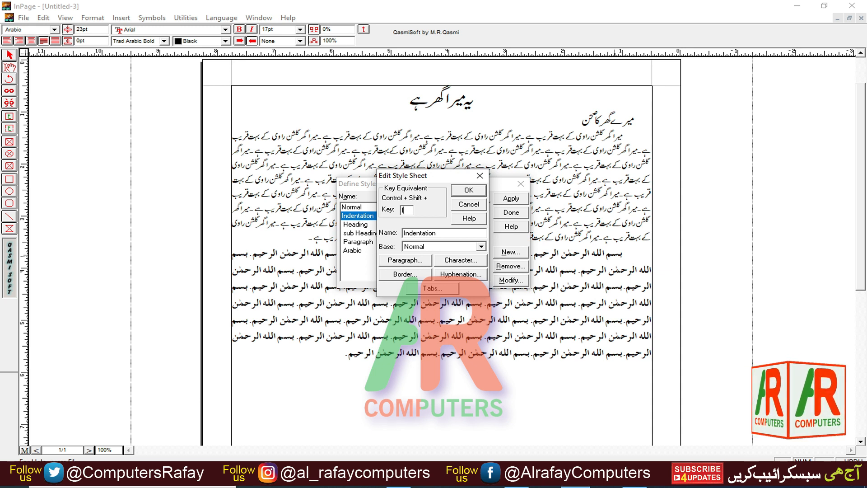
- Set the Indentation style's character size to 17 and accept the character settings
left_click(458, 261)
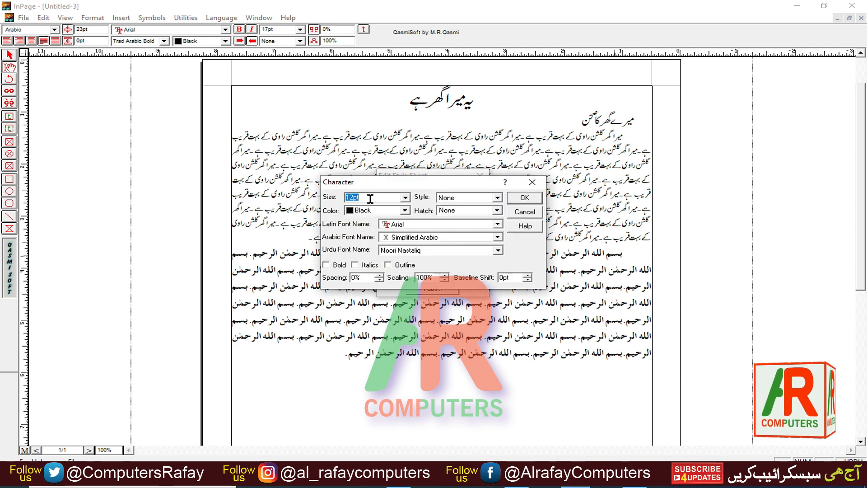
type("17")
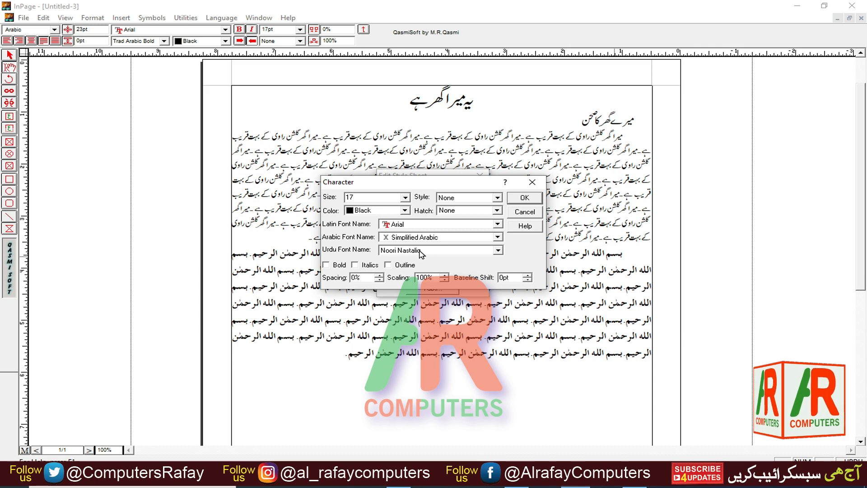
left_click(525, 198)
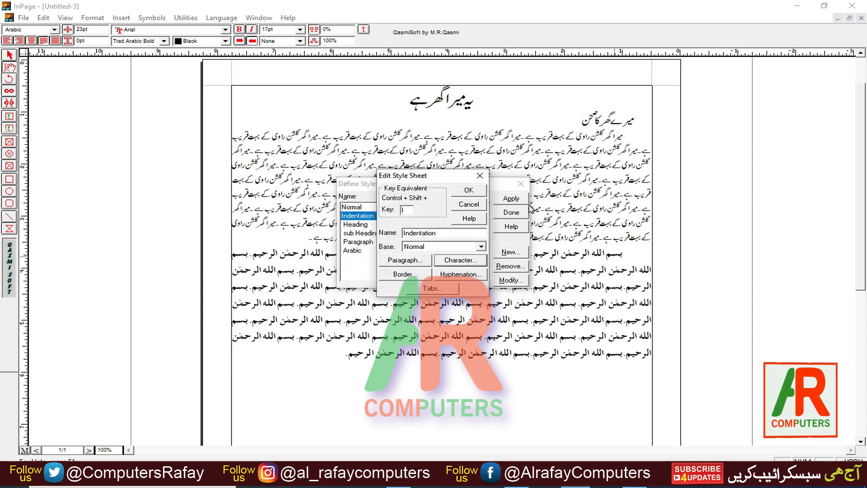
- Set the Indentation style's beginning and end indents to 1.25 and line height to 23, and accept the style sheet edits
left_click(406, 260)
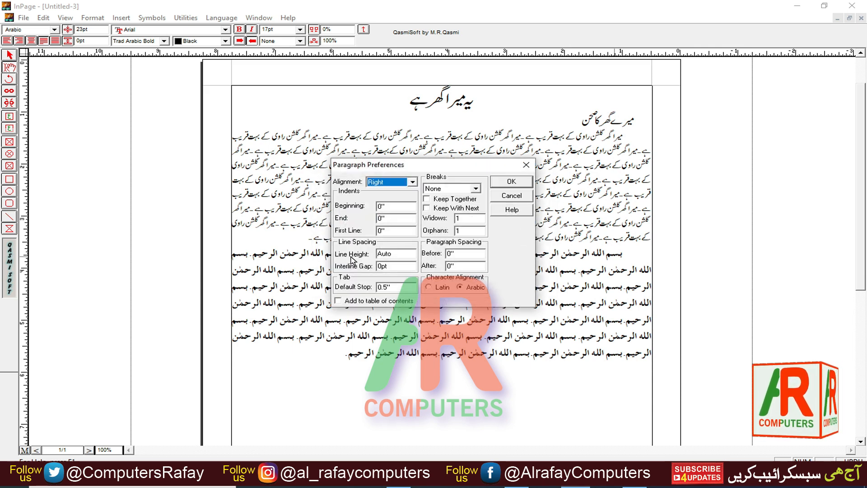
left_click(390, 206)
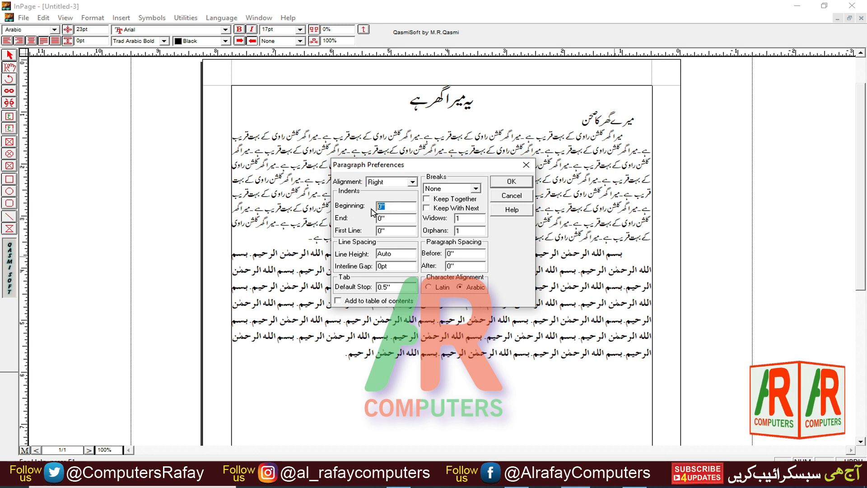
type("1.5")
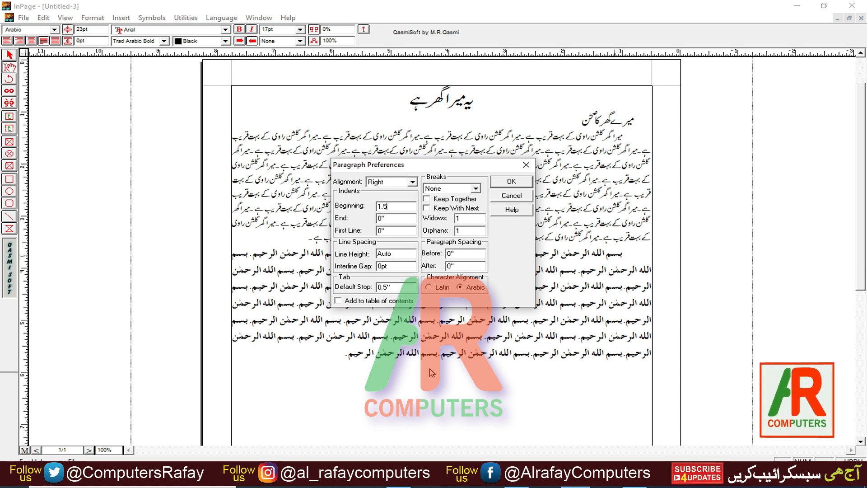
left_click(384, 206)
type("2")
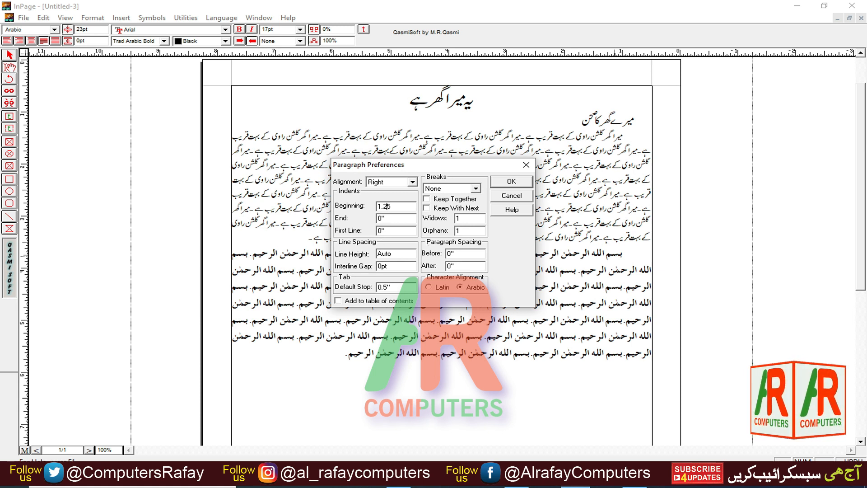
key("Tab")
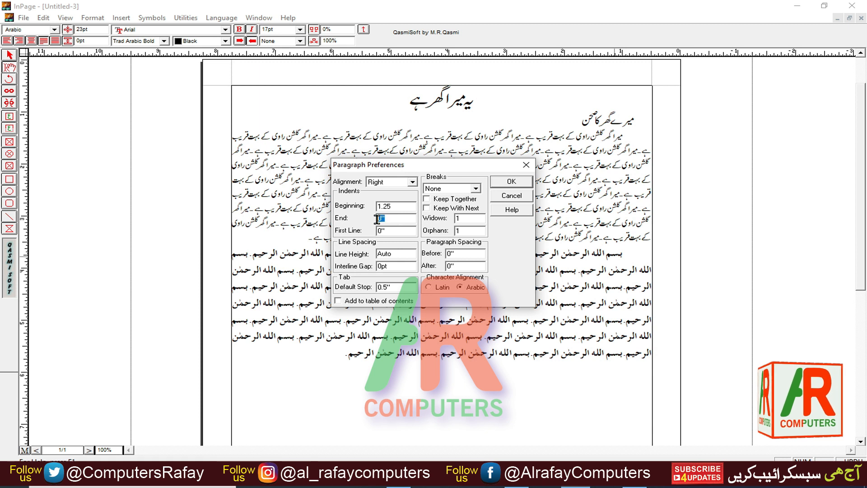
type("1.25")
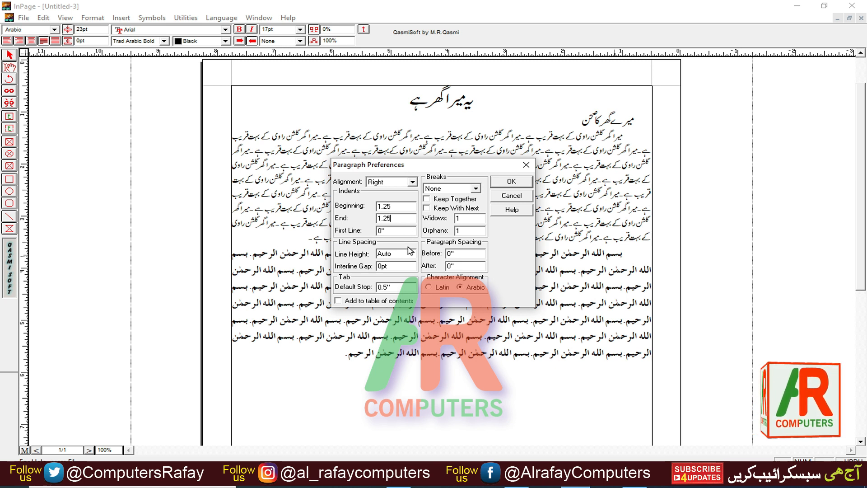
left_click_drag(404, 257, 371, 256)
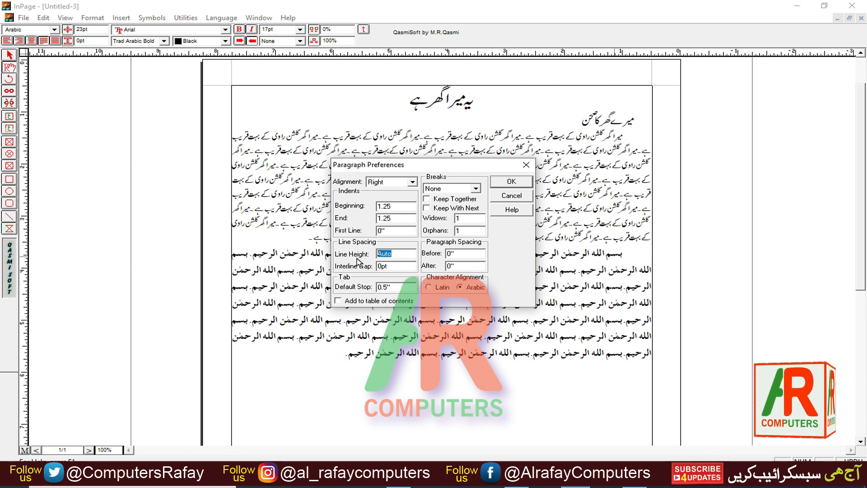
type("23")
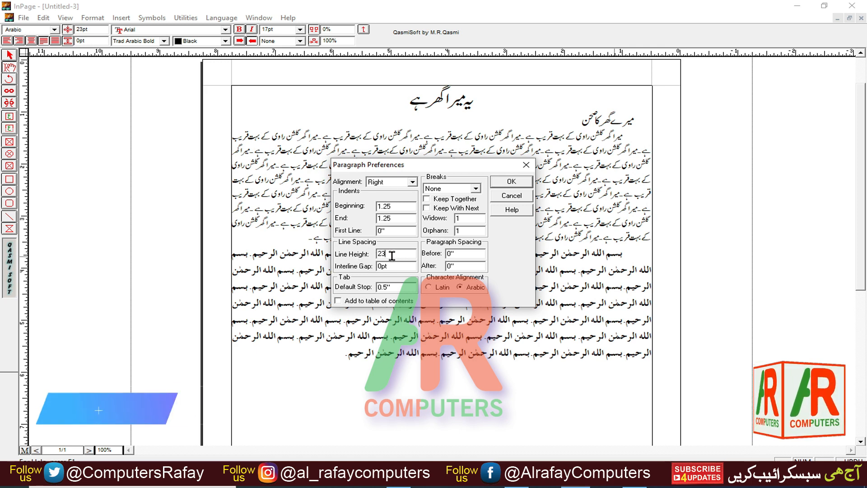
left_click(508, 184)
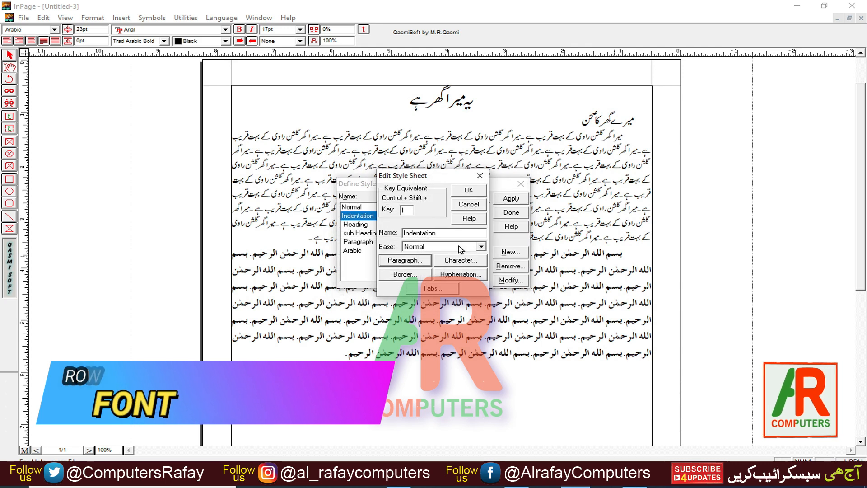
left_click(470, 189)
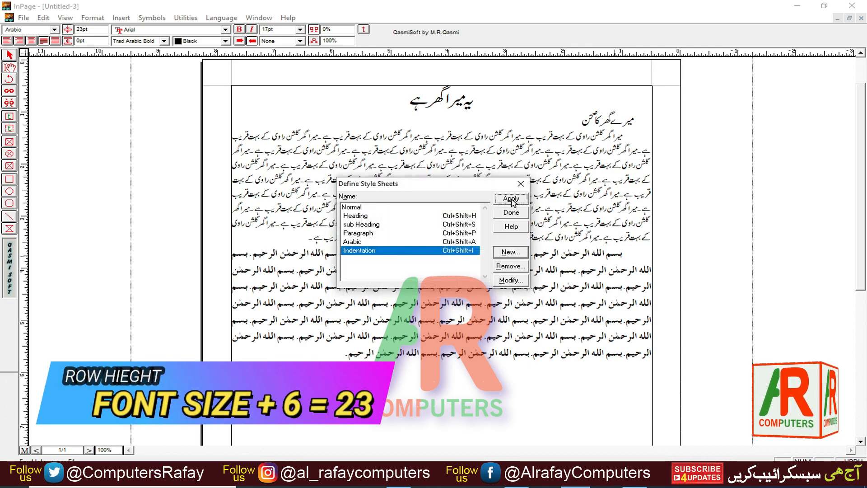
- Apply the Indentation style to the new line below the Arabic paragraph and write "یہ میرے قائد کا فرمان ہے۔"
left_click(511, 200)
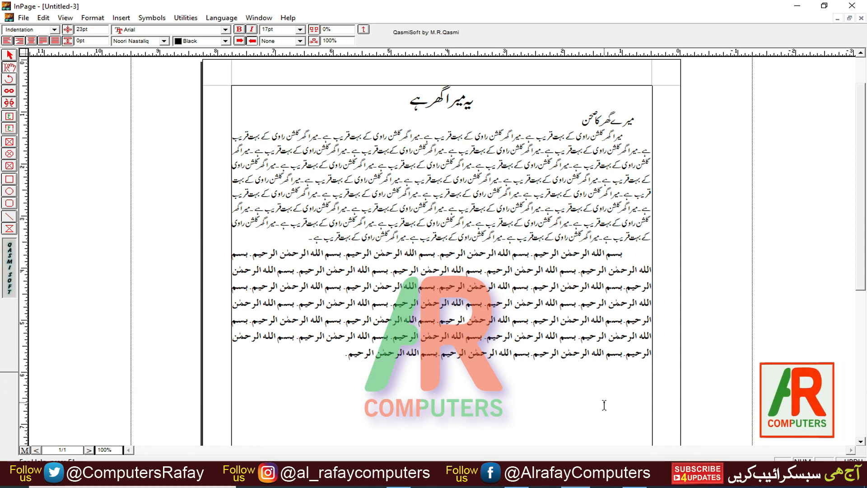
type("یہ میرے")
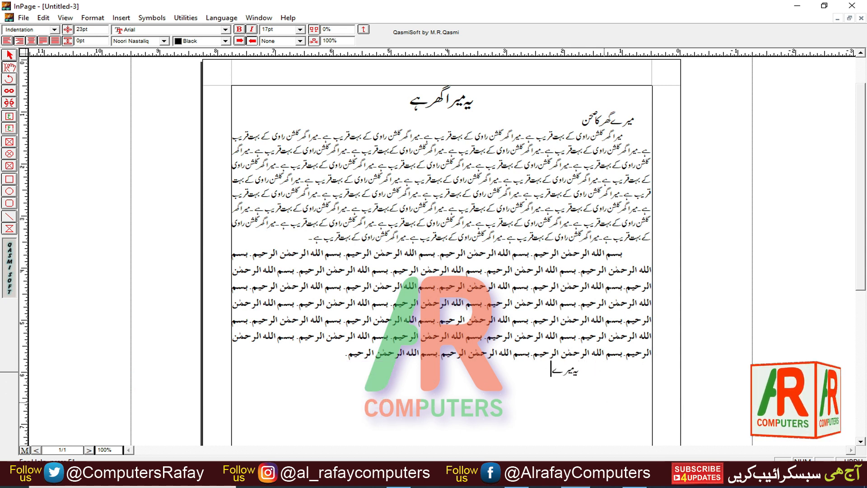
type(" قائد کا")
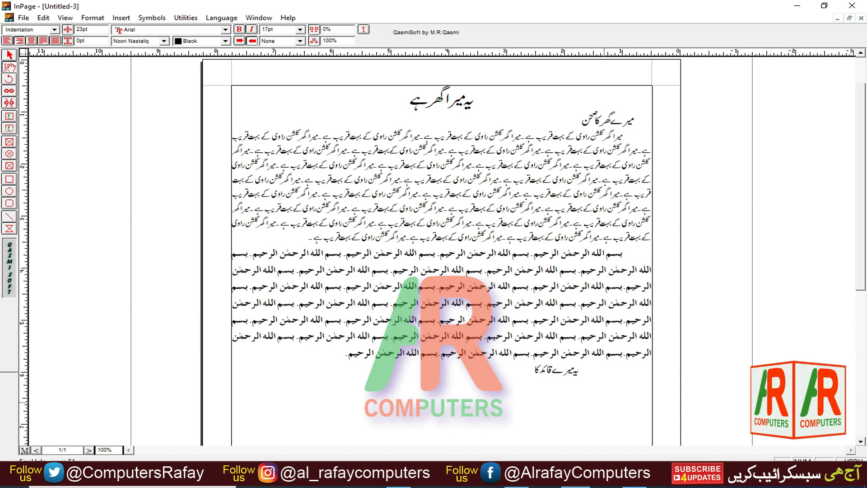
type(" فرمان ہے۔")
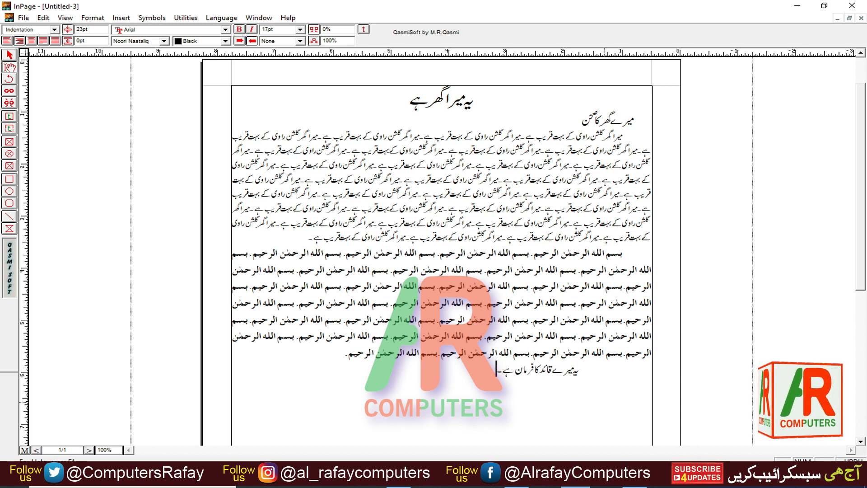
- Copy the sentence "یہ میرے قائد کا فرمان ہے۔" and paste it repeatedly after itself to fill five indented lines
left_click_drag(488, 376, 580, 379)
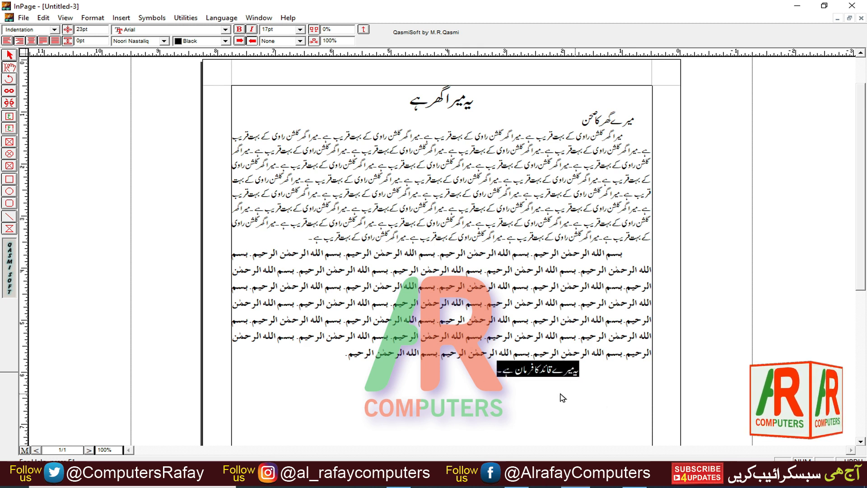
left_click(492, 375)
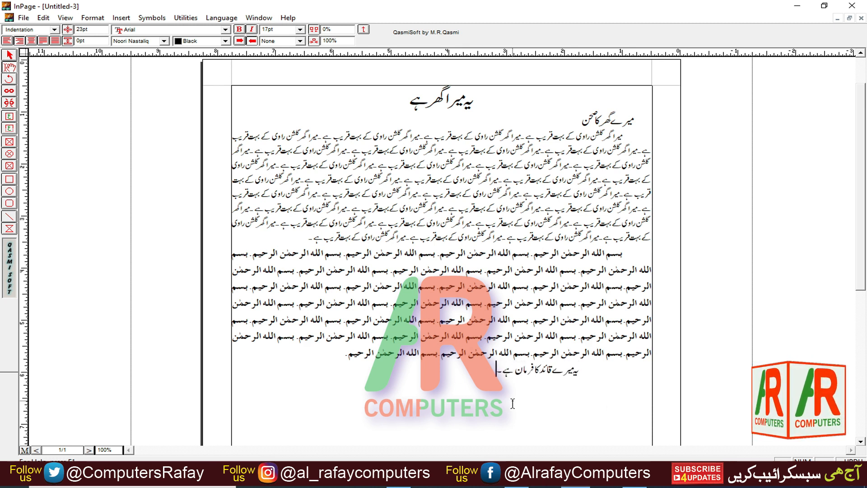
key("ctrl+v")
key("ctrl+v")
key("ctrl+v")
key("ctrl+v")
key("ctrl+v")
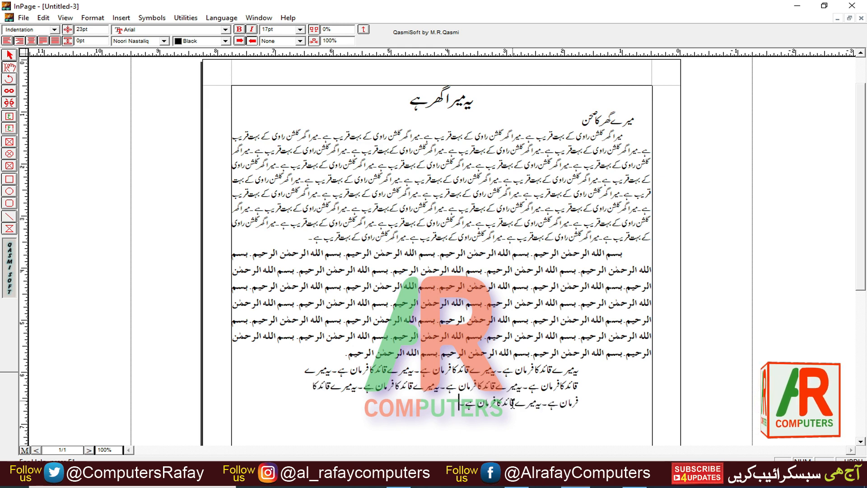
key("ctrl+v")
key("ctrl+v")
key("ctrl+v")
key("ctrl+v")
key("ctrl+v")
key("ctrl+v")
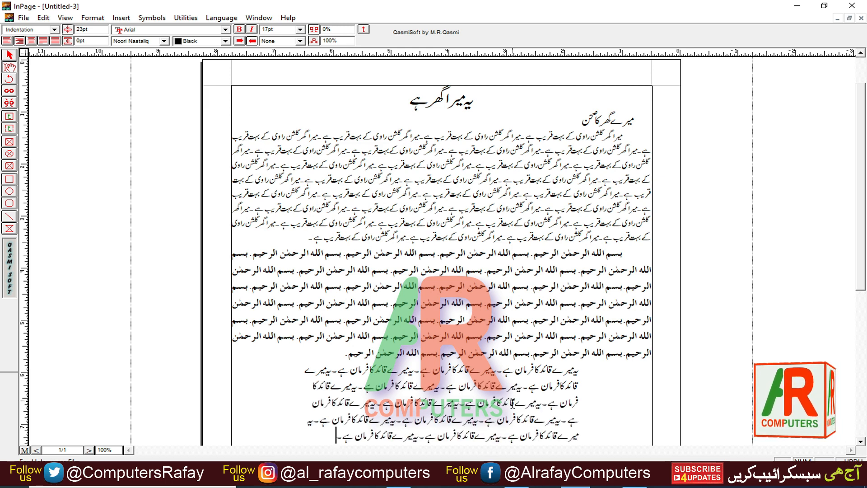
- Paste the copied sentence repeatedly after the last indented line to extend the block to seven lines
key("ctrl+v")
key("ctrl+v")
key("ctrl+v")
key("ctrl+v")
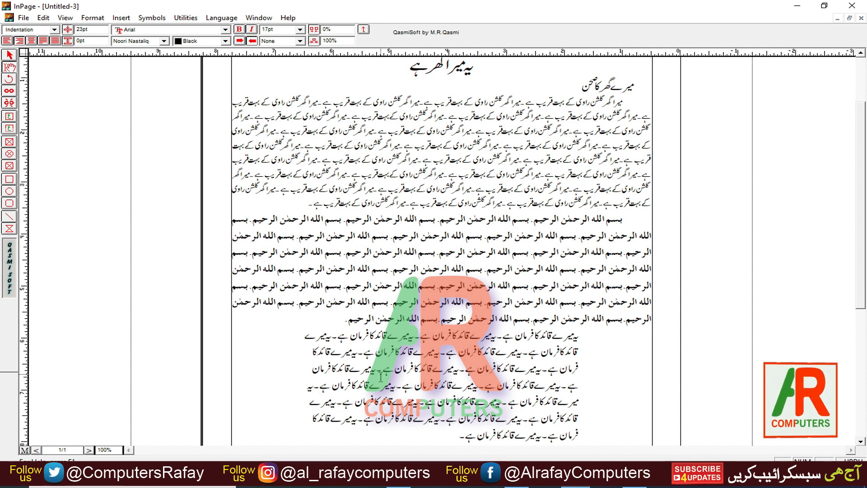
- Change the Indentation style's paragraph alignment to Justified, accept the style sheet edits and apply the style to the indented block
key("F11")
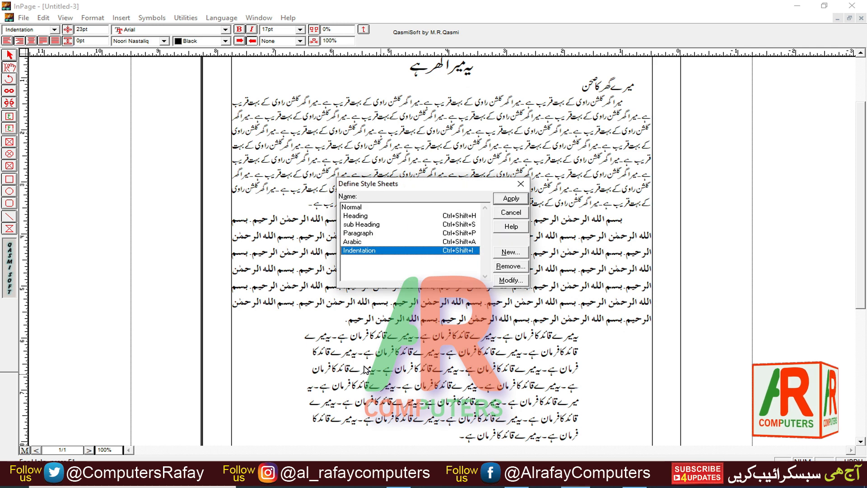
left_click(513, 281)
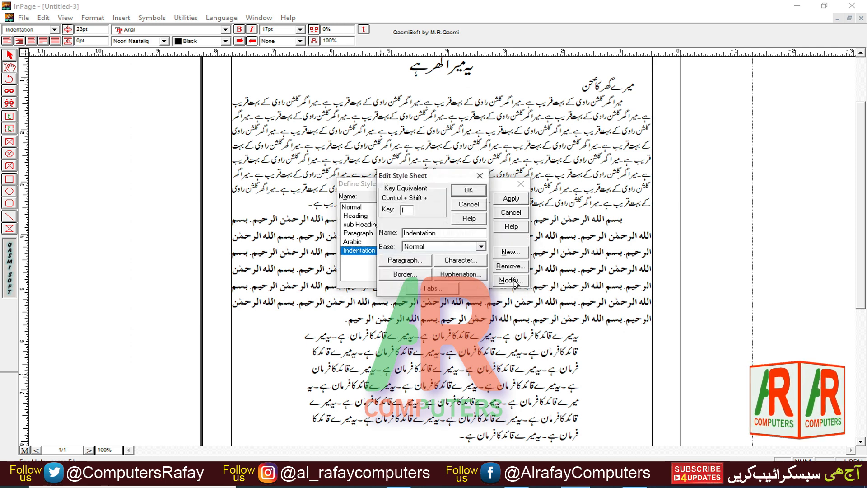
left_click(409, 260)
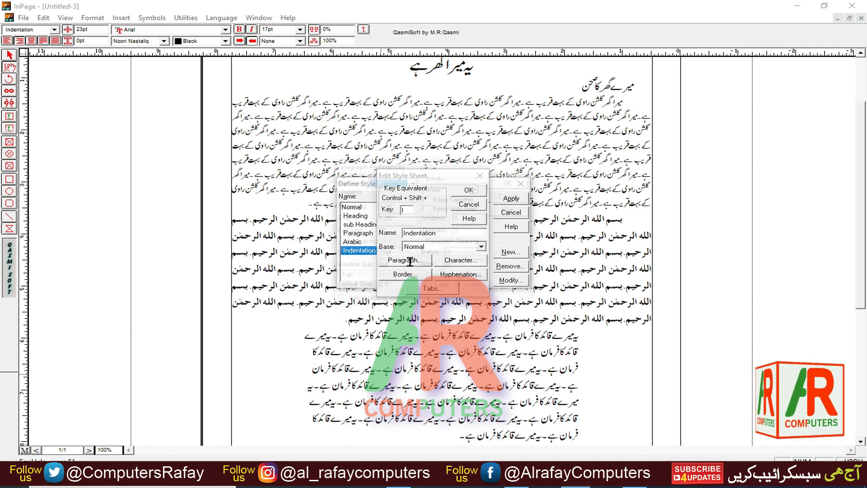
left_click(391, 182)
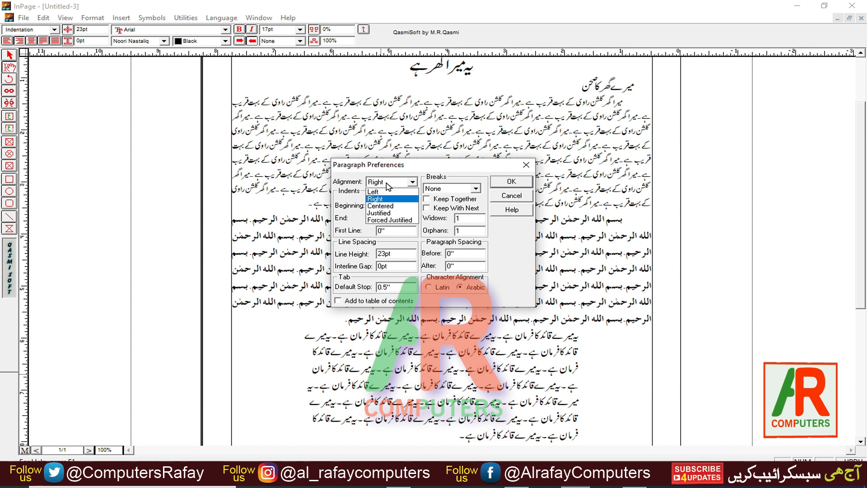
left_click(390, 213)
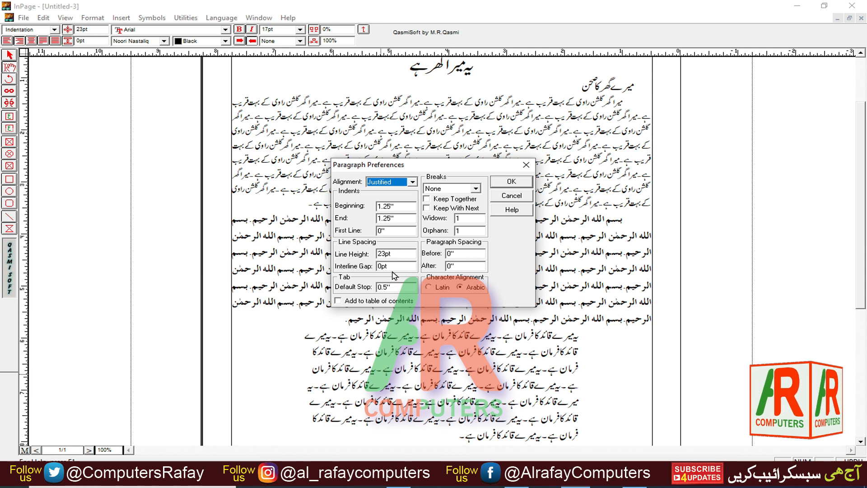
left_click(508, 183)
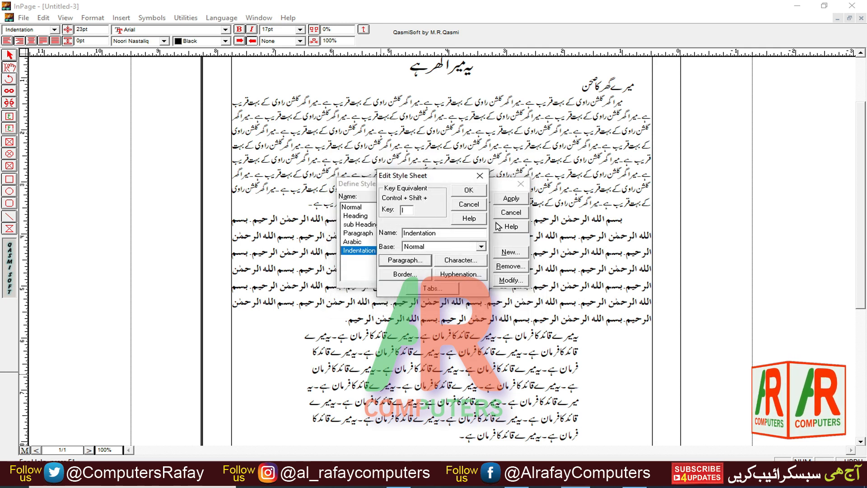
left_click(463, 191)
left_click(509, 199)
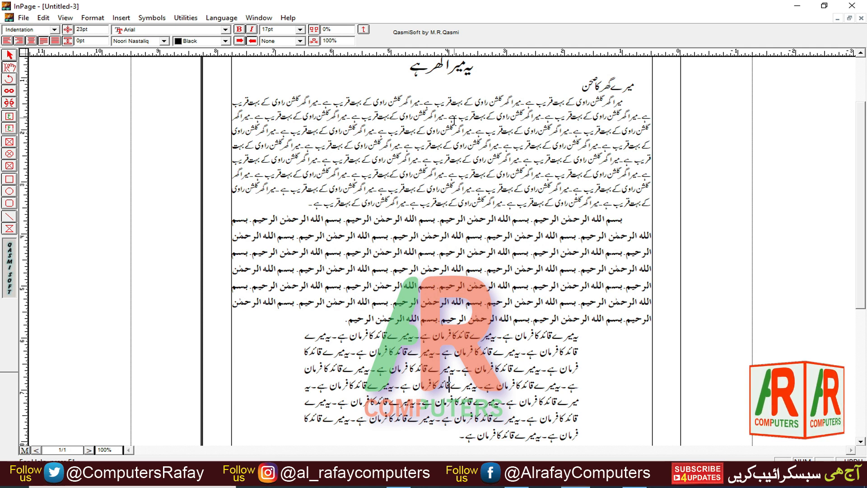
- Place the text cursor in the body text above and in the indented block to check the style each one uses
left_click_drag(864, 286, 863, 274)
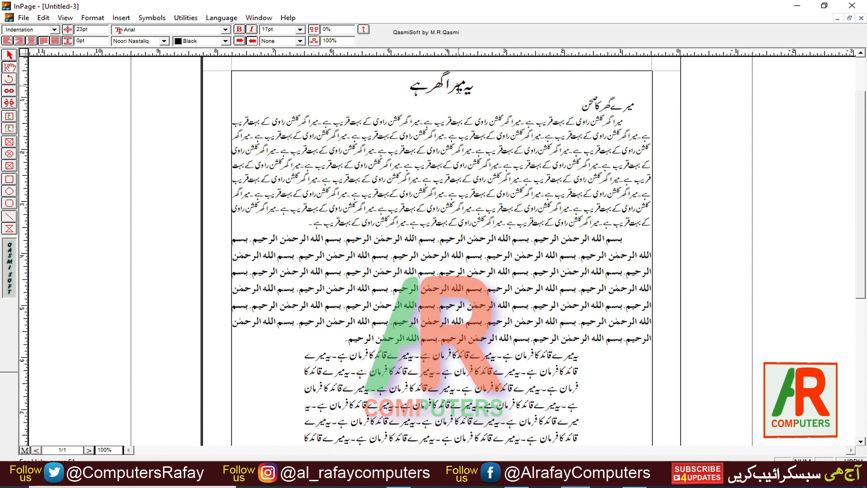
left_click(471, 151)
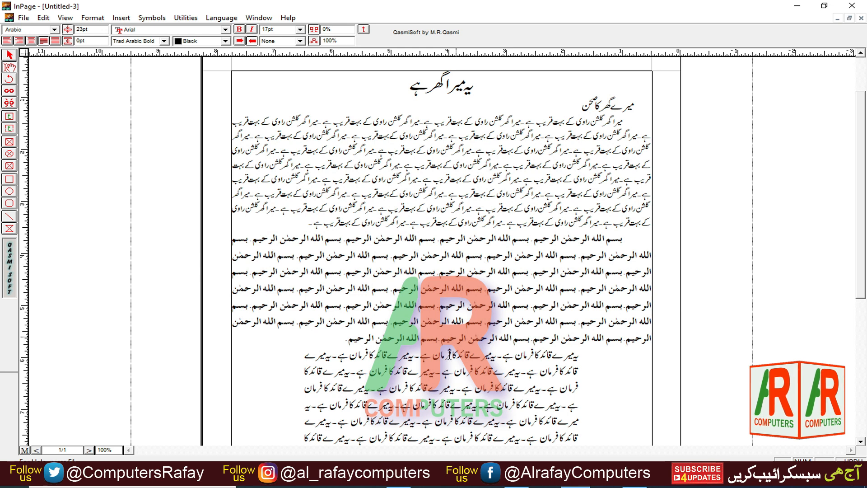
left_click(436, 391)
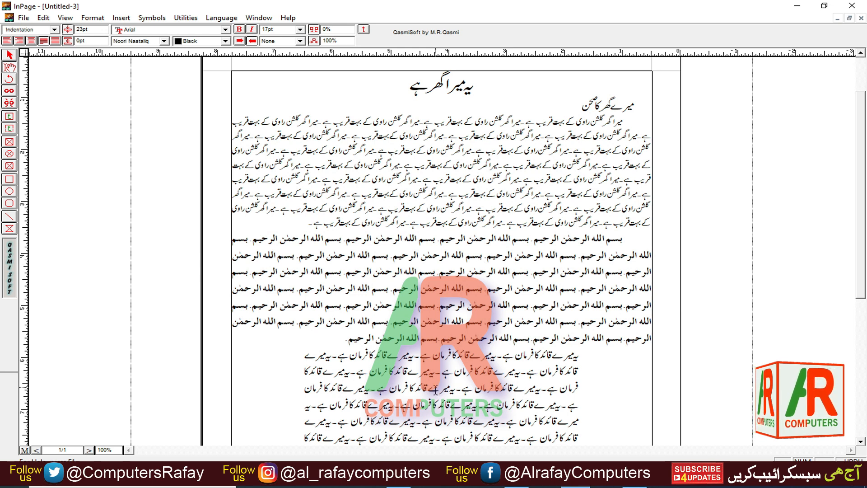